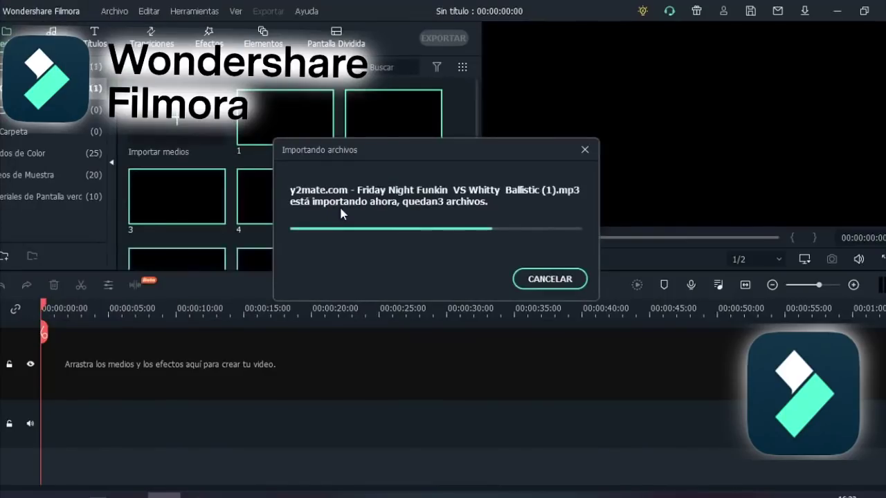
Step: Place the six imported images one after another, in numerical order, on the video track from the start of the timeline
{"action": "scroll", "coordinate": [325, 201], "scroll_direction": "down", "scroll_amount": 3}
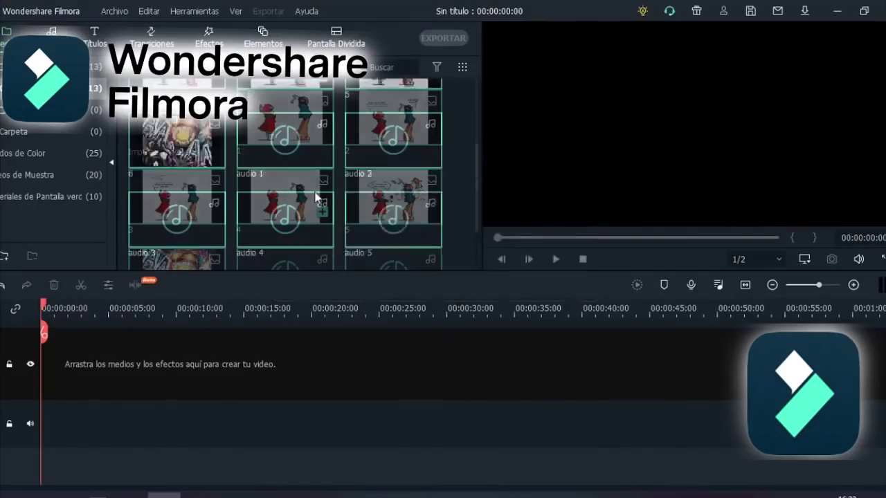
{"action": "scroll", "coordinate": [318, 200], "scroll_direction": "up", "scroll_amount": 3}
{"action": "scroll", "coordinate": [315, 197], "scroll_direction": "down", "scroll_amount": 3}
{"action": "scroll", "coordinate": [317, 199], "scroll_direction": "down", "scroll_amount": 1}
{"action": "scroll", "coordinate": [305, 194], "scroll_direction": "up", "scroll_amount": 4}
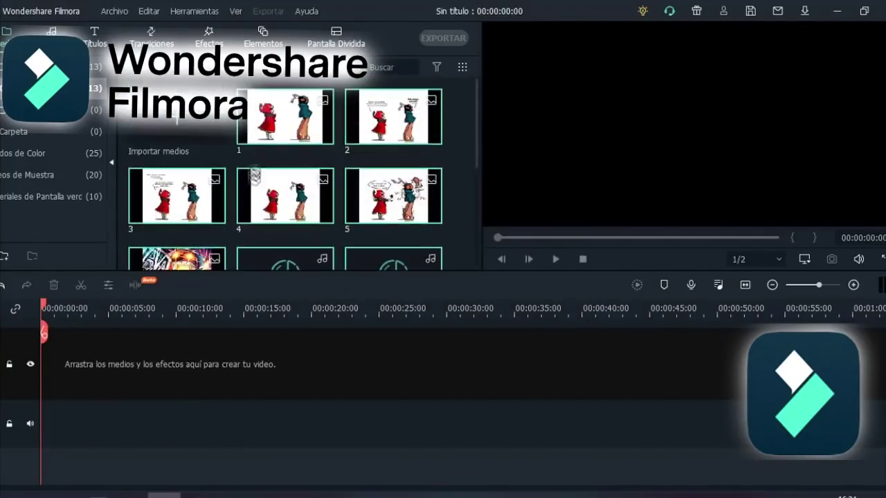
{"action": "left_click_drag", "start_coordinate": [263, 131], "coordinate": [52, 336]}
{"action": "left_click_drag", "start_coordinate": [393, 116], "coordinate": [128, 343]}
{"action": "left_click_drag", "start_coordinate": [169, 221], "coordinate": [182, 339]}
{"action": "left_click_drag", "start_coordinate": [285, 195], "coordinate": [257, 370]}
{"action": "left_click_drag", "start_coordinate": [393, 195], "coordinate": [350, 349]}
{"action": "left_click_drag", "start_coordinate": [177, 257], "coordinate": [412, 356]}
{"action": "scroll", "coordinate": [355, 210], "scroll_direction": "down", "scroll_amount": 3}
{"action": "scroll", "coordinate": [354, 209], "scroll_direction": "up", "scroll_amount": 3}
Step: Preview the individual image clips on the timeline to check their content and order
{"action": "left_click", "coordinate": [276, 367]}
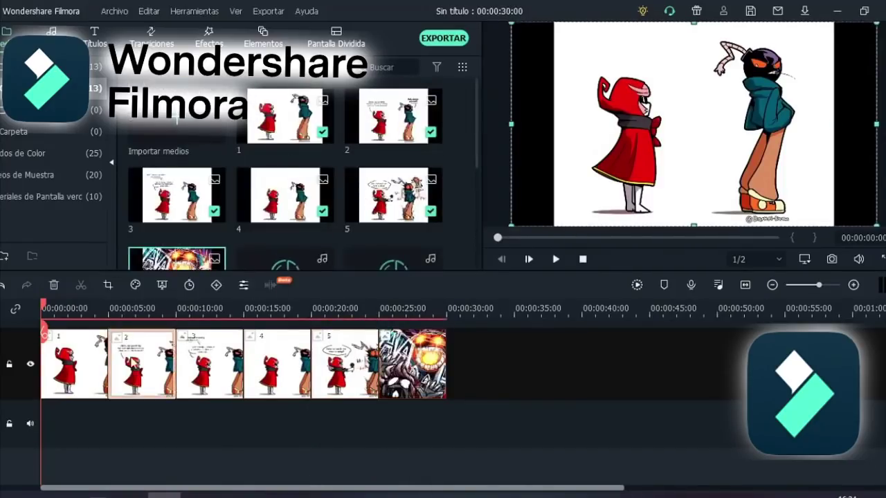
{"action": "left_click", "coordinate": [400, 371]}
{"action": "left_click", "coordinate": [143, 376]}
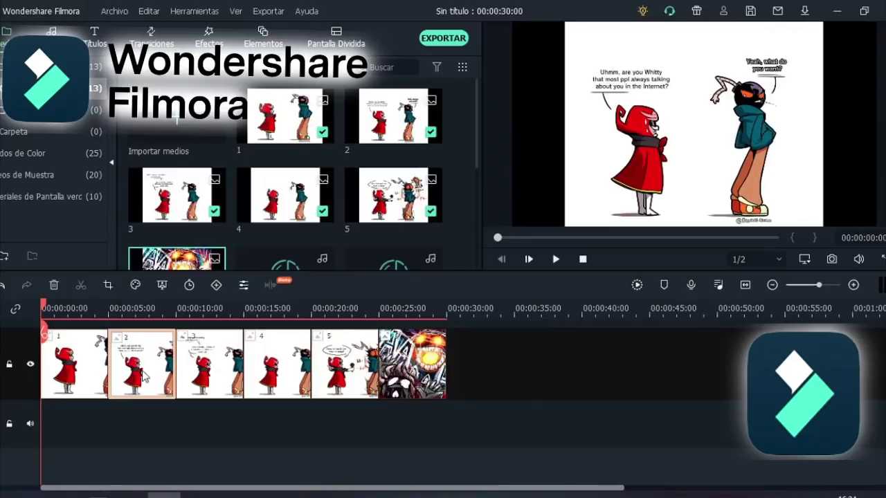
{"action": "double_click", "coordinate": [284, 372]}
{"action": "left_click", "coordinate": [449, 259]}
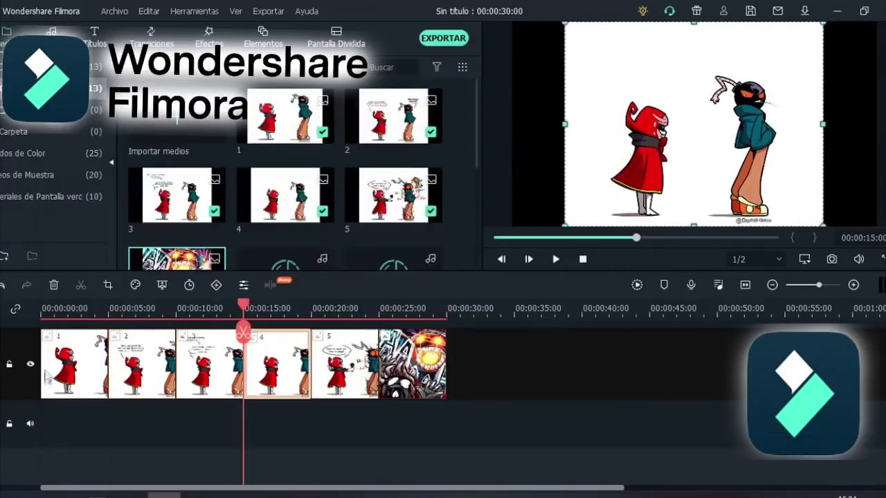
{"action": "left_click", "coordinate": [49, 377]}
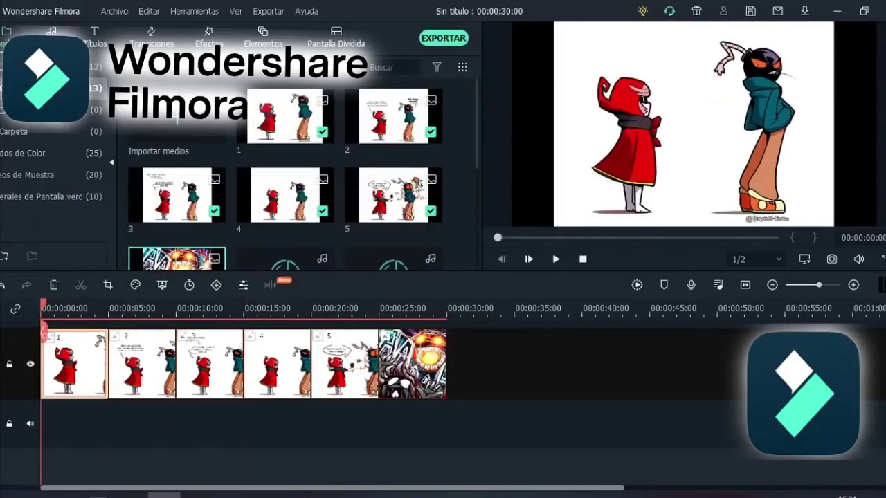
Step: Play back the audio 1 clip and trim its end to about 9 seconds on the timeline
{"action": "scroll", "coordinate": [328, 225], "scroll_direction": "down", "scroll_amount": 3}
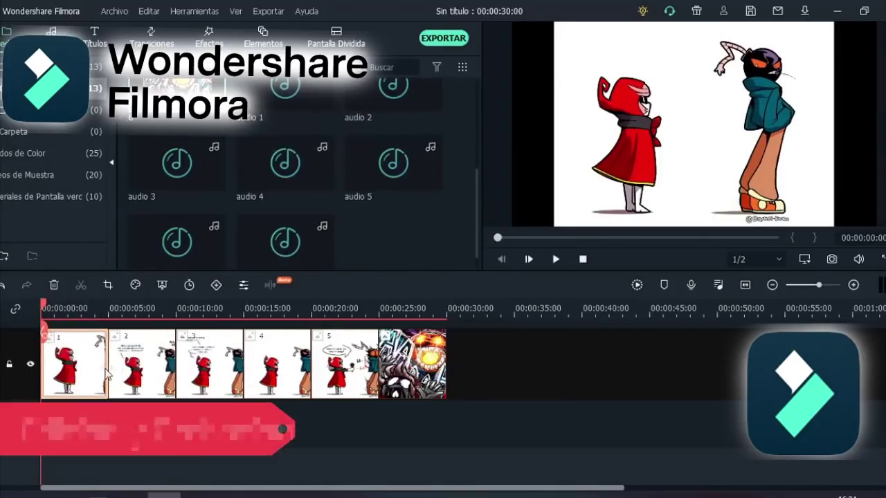
{"action": "key", "text": "space"}
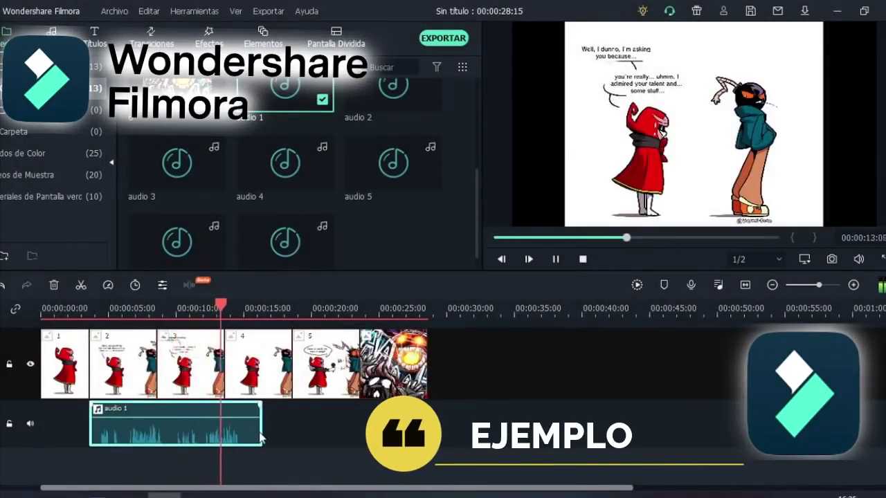
{"action": "key", "text": "space"}
{"action": "left_click_drag", "start_coordinate": [262, 436], "coordinate": [161, 436]}
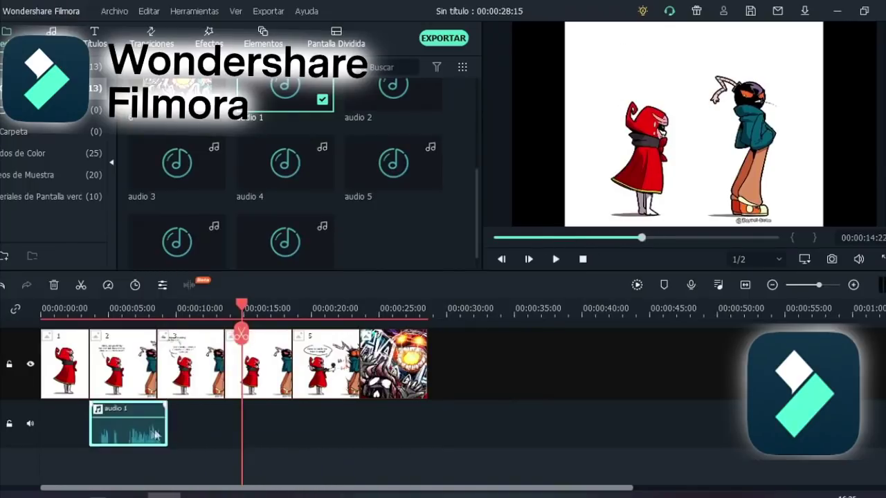
Step: Move the last three image clips further along the video track, leaving gaps between them
{"action": "left_click_drag", "start_coordinate": [393, 363], "coordinate": [603, 362]}
{"action": "left_click_drag", "start_coordinate": [353, 364], "coordinate": [532, 363]}
{"action": "left_click_drag", "start_coordinate": [294, 368], "coordinate": [376, 378]}
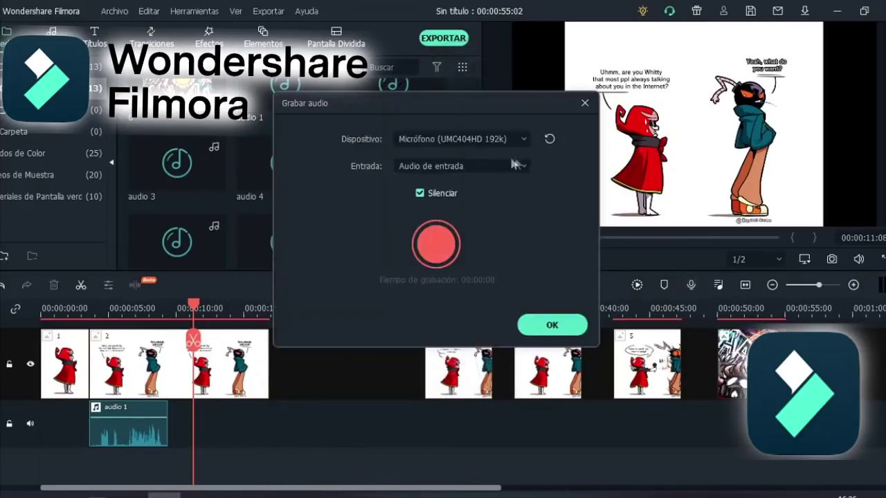
Step: Record a short microphone voice-over of about 3 seconds onto the audio track from the playhead position
{"action": "left_click", "coordinate": [436, 243]}
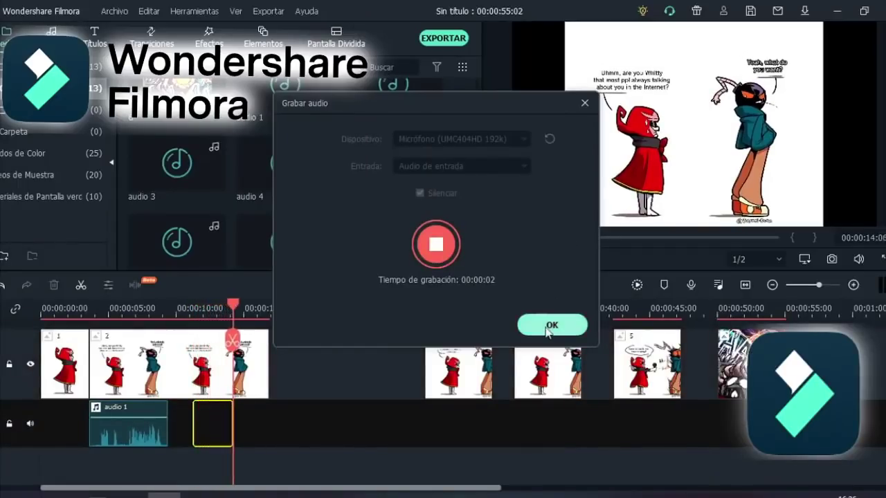
{"action": "left_click", "coordinate": [574, 328]}
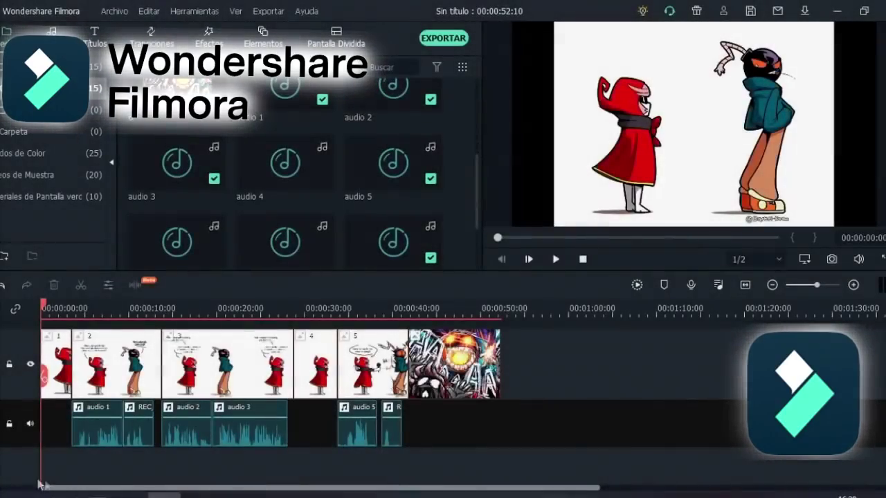
Step: Add a second audio track and place the Undertale OST music on it from the start of the timeline
{"action": "right_click", "coordinate": [9, 468]}
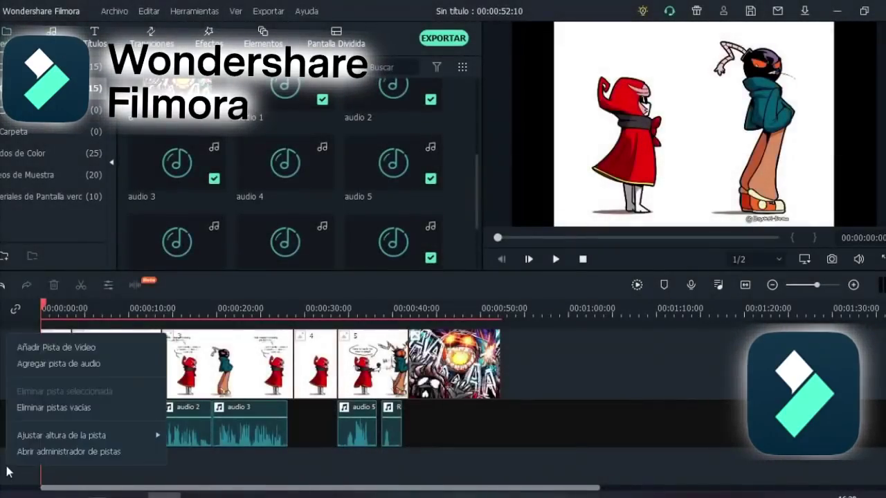
{"action": "left_click", "coordinate": [69, 364]}
{"action": "scroll", "coordinate": [277, 388], "scroll_direction": "down", "scroll_amount": 2}
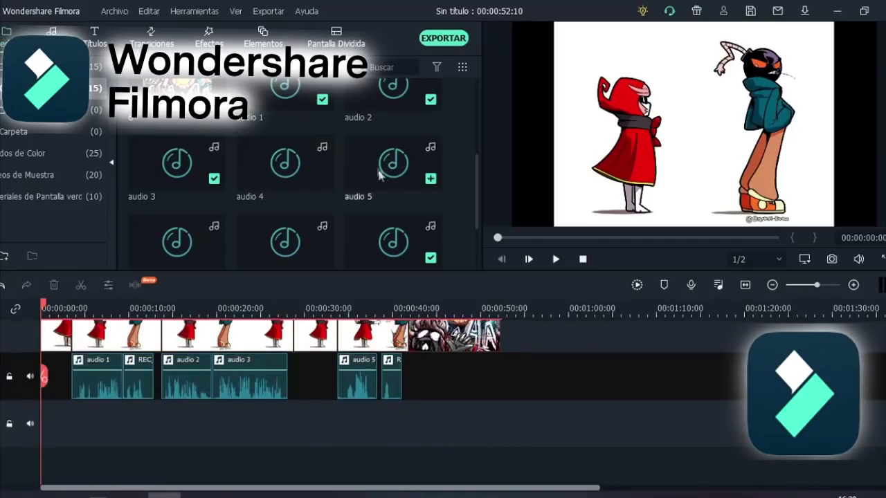
{"action": "scroll", "coordinate": [378, 173], "scroll_direction": "down", "scroll_amount": 2}
{"action": "left_click", "coordinate": [283, 212]}
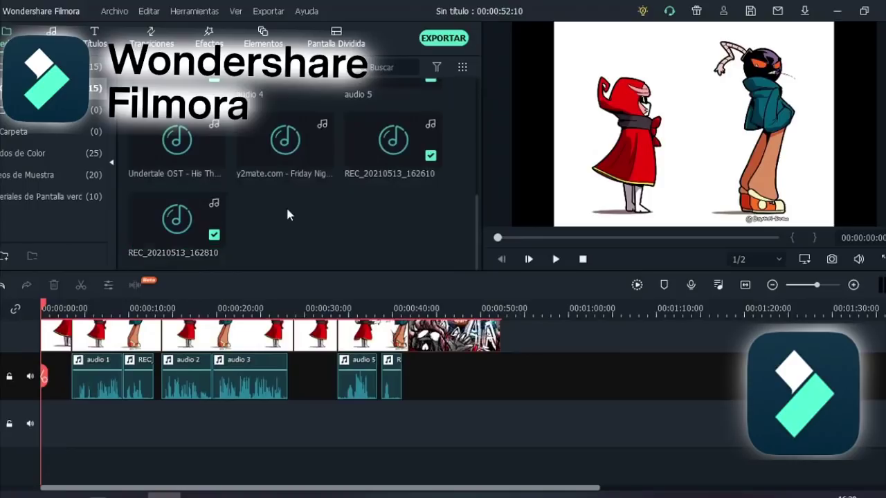
{"action": "left_click_drag", "start_coordinate": [214, 156], "coordinate": [38, 415]}
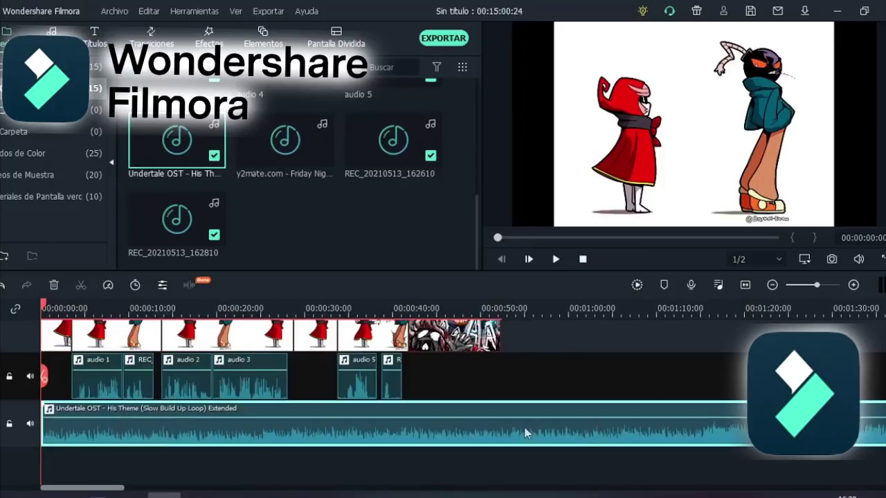
Step: Split the Undertale OST music at 00:00:41:19, where the last image begins, and delete the remainder
{"action": "double_click", "coordinate": [410, 430]}
{"action": "left_click", "coordinate": [446, 260]}
{"action": "left_click_drag", "start_coordinate": [43, 385], "coordinate": [407, 407]}
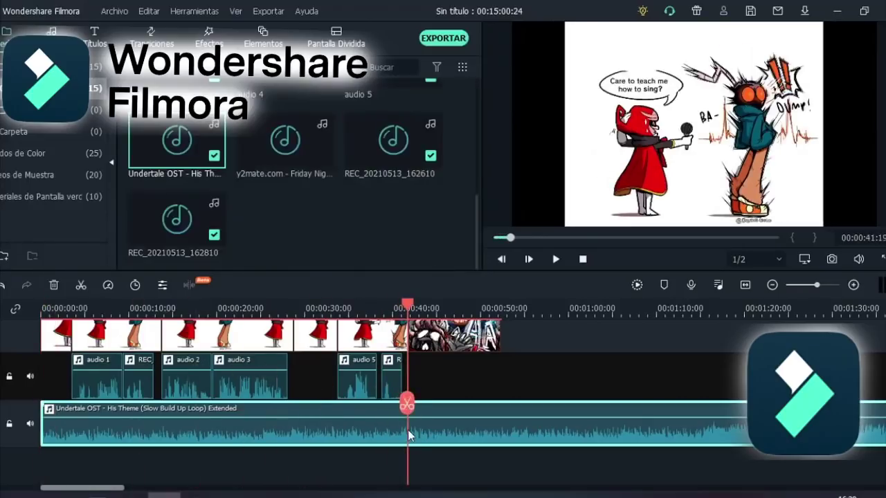
{"action": "left_click", "coordinate": [407, 403]}
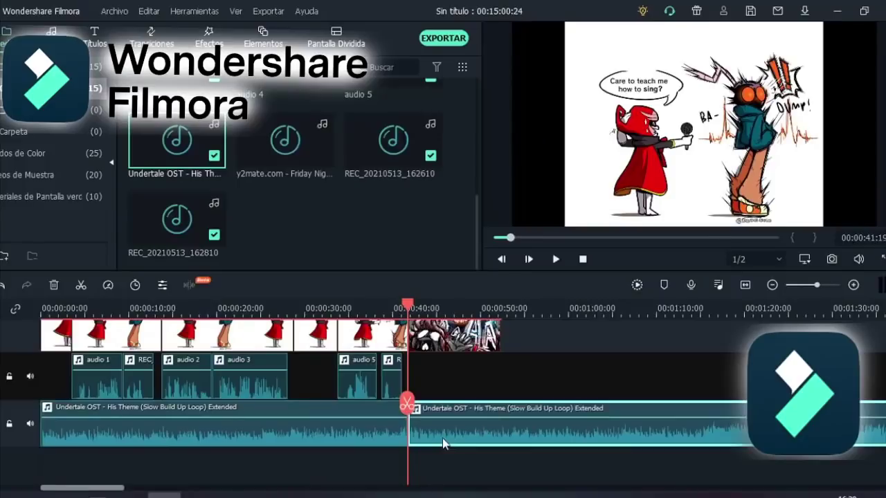
{"action": "key", "text": "Delete"}
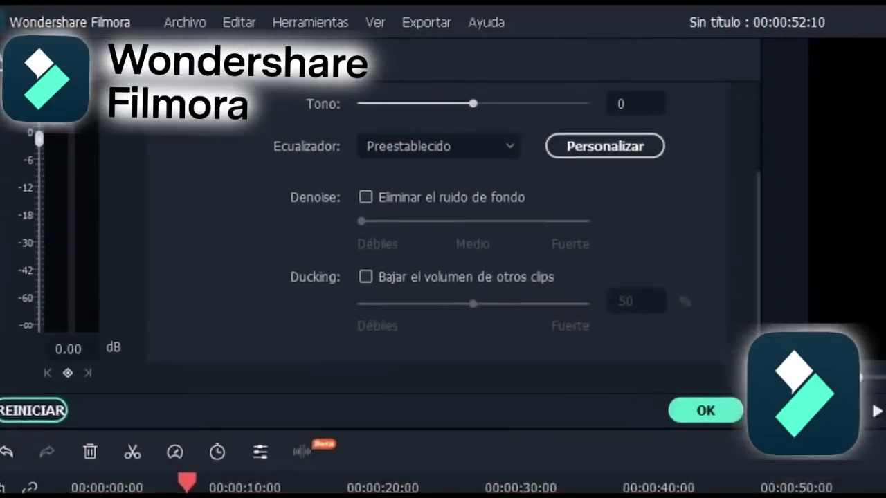
Step: Enable background noise removal and ducking for the audio 1 clip, raising the ducking amount slightly above 50%
{"action": "left_click", "coordinate": [455, 220]}
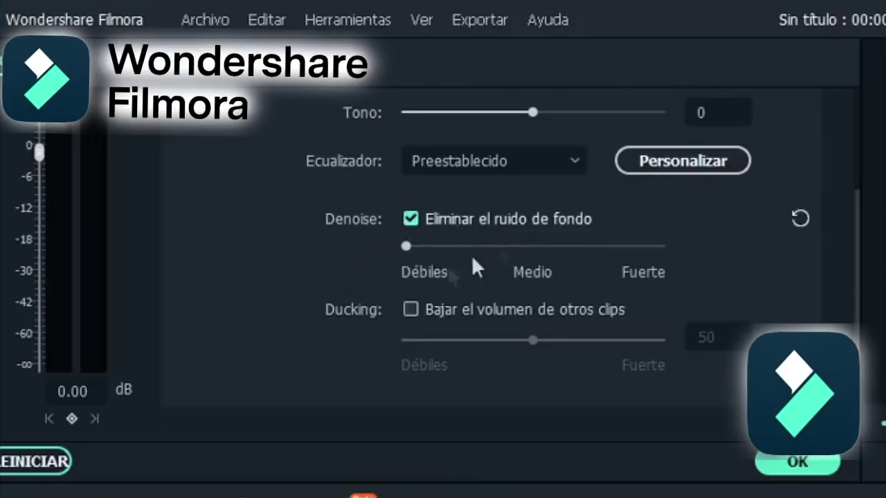
{"action": "left_click", "coordinate": [407, 307]}
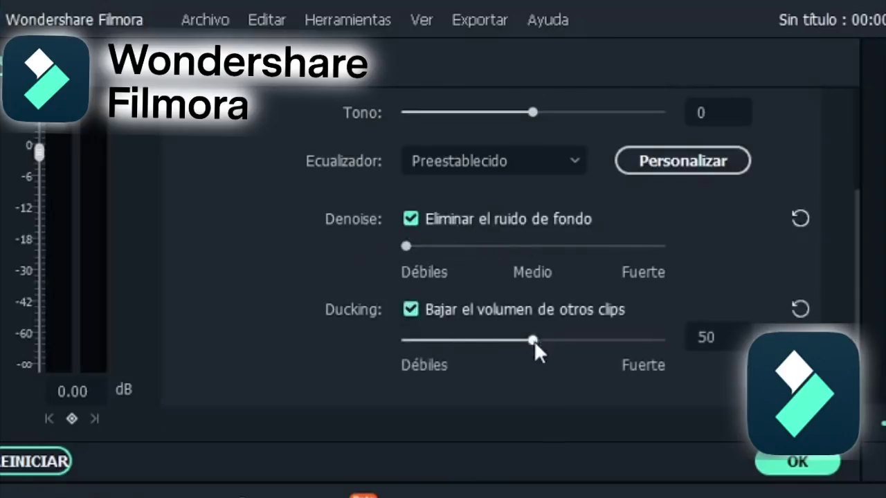
{"action": "left_click_drag", "start_coordinate": [554, 343], "coordinate": [563, 344]}
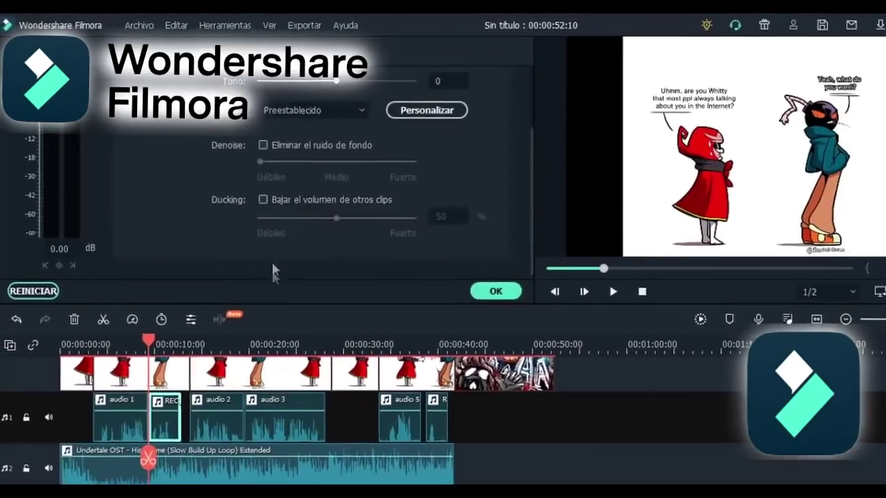
Step: Enable ducking at 59% and background noise removal for the recorded voice clip following audio 1
{"action": "left_click", "coordinate": [288, 219]}
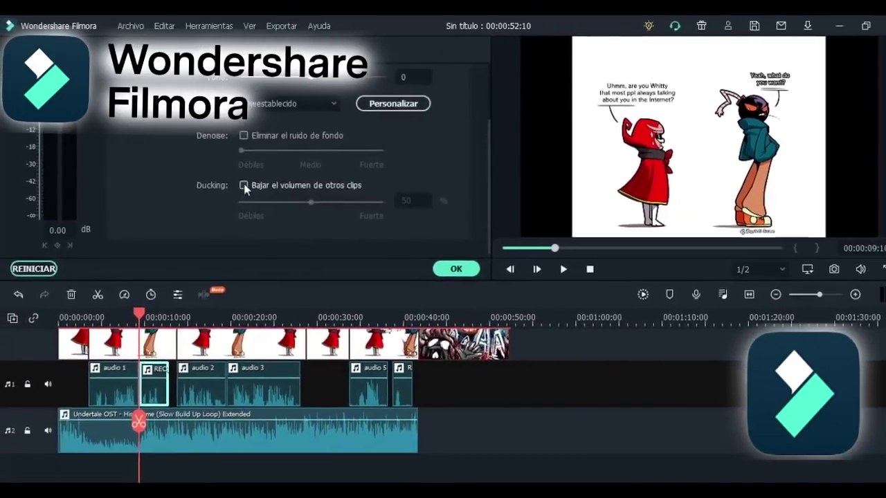
{"action": "left_click", "coordinate": [242, 137]}
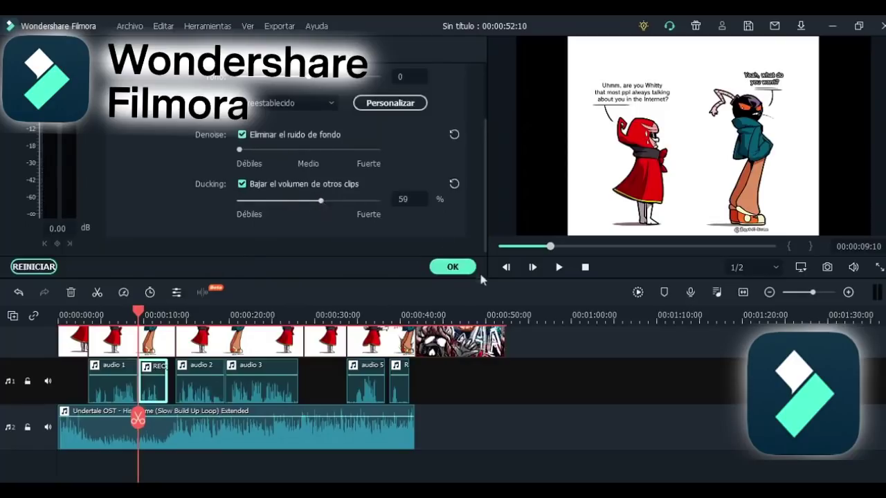
{"action": "left_click", "coordinate": [452, 266]}
Step: Apply background noise removal and 61% ducking to the audio 2 clip
{"action": "left_click", "coordinate": [195, 398]}
{"action": "double_click", "coordinate": [195, 398]}
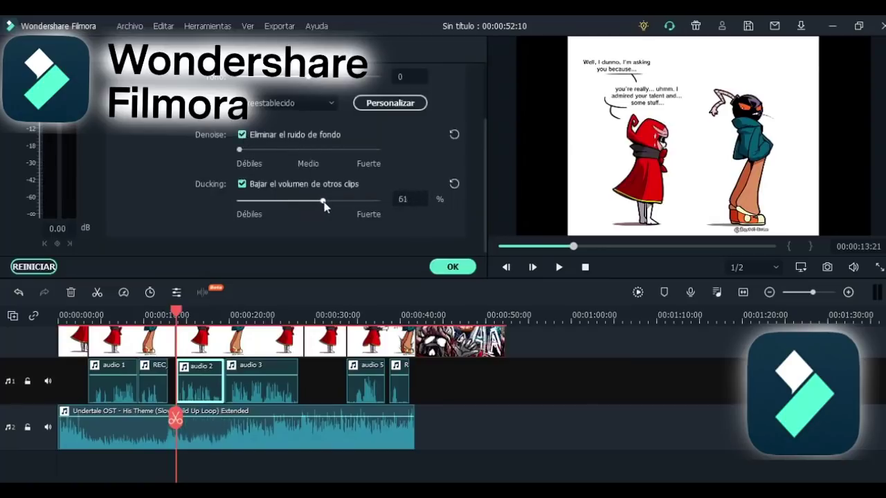
{"action": "left_click", "coordinate": [452, 266]}
Step: Turn on ducking and background noise removal for the audio 3 clip
{"action": "double_click", "coordinate": [275, 396]}
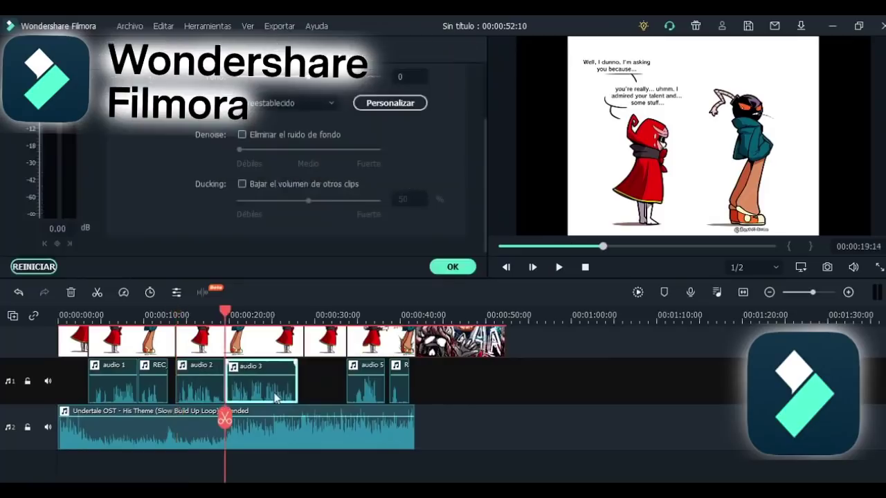
{"action": "left_click", "coordinate": [242, 184]}
{"action": "left_click", "coordinate": [241, 134]}
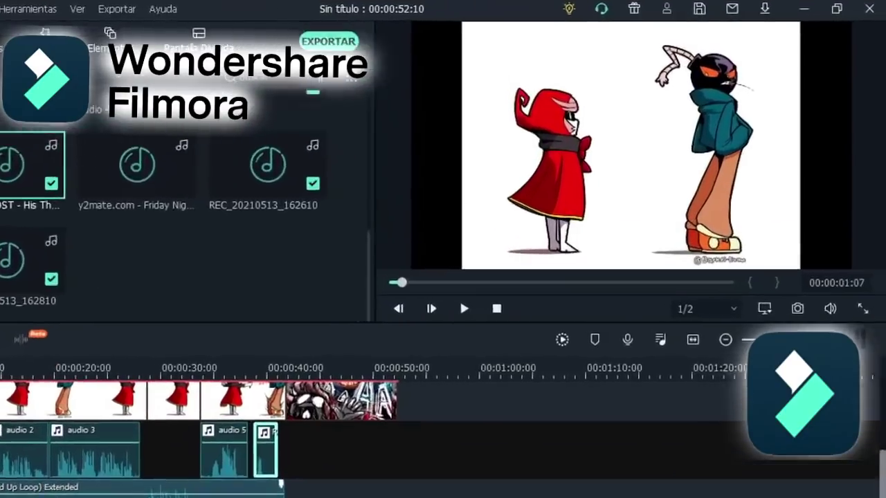
Step: Play back the edited sequence and check how the voices and background music line up with the images
{"action": "left_click", "coordinate": [463, 308]}
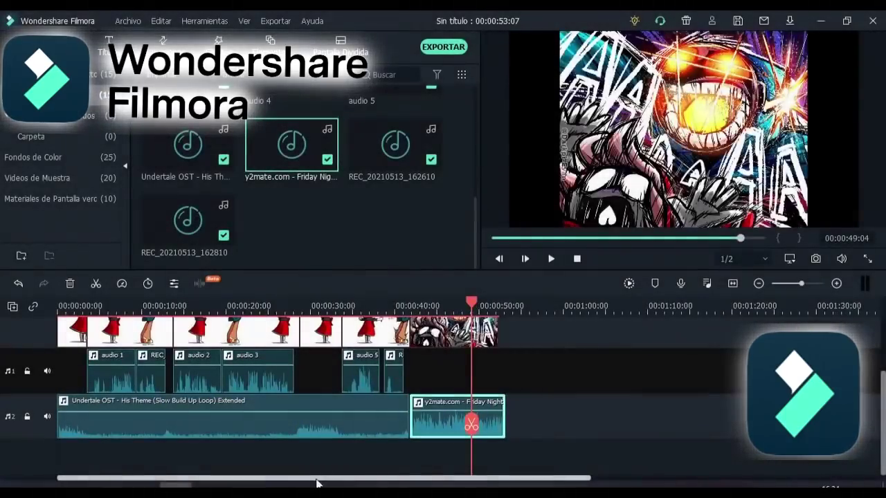
{"action": "left_click_drag", "start_coordinate": [884, 436], "coordinate": [862, 413]}
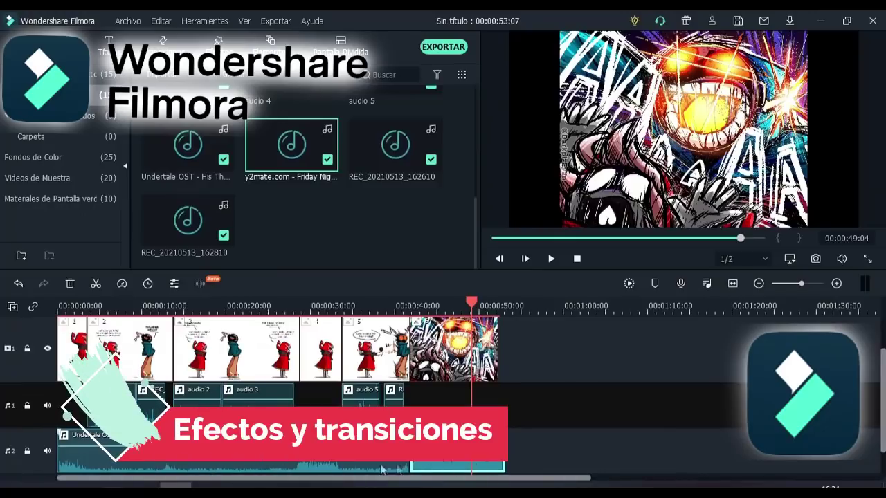
{"action": "mouse_move", "coordinate": [883, 365]}
{"action": "left_mouse_down"}
{"action": "mouse_move", "coordinate": [884, 342]}
{"action": "mouse_move", "coordinate": [884, 358]}
{"action": "left_mouse_up"}
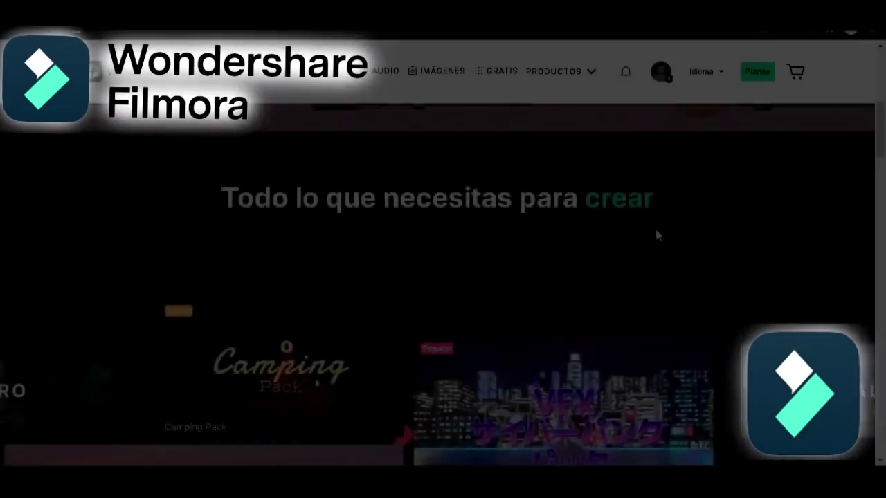
Step: Browse the featured effect packs on the Filmstock website
{"action": "scroll", "coordinate": [656, 229], "scroll_direction": "down", "scroll_amount": 3}
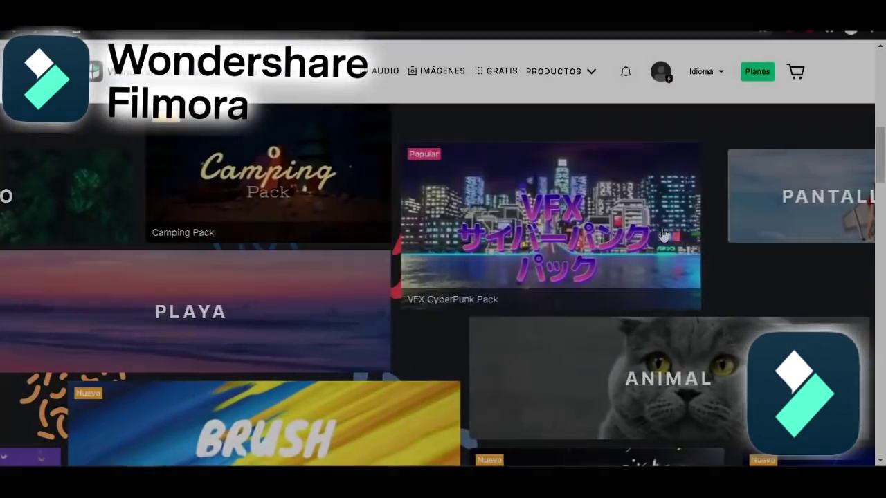
{"action": "scroll", "coordinate": [629, 375], "scroll_direction": "down", "scroll_amount": 3}
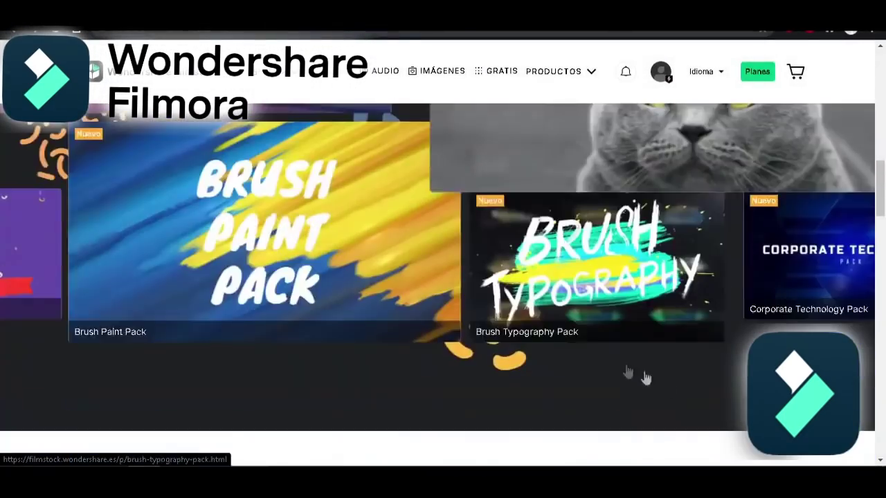
{"action": "scroll", "coordinate": [712, 284], "scroll_direction": "down", "scroll_amount": 5}
{"action": "scroll", "coordinate": [782, 288], "scroll_direction": "up", "scroll_amount": 7}
{"action": "scroll", "coordinate": [782, 288], "scroll_direction": "up", "scroll_amount": 8}
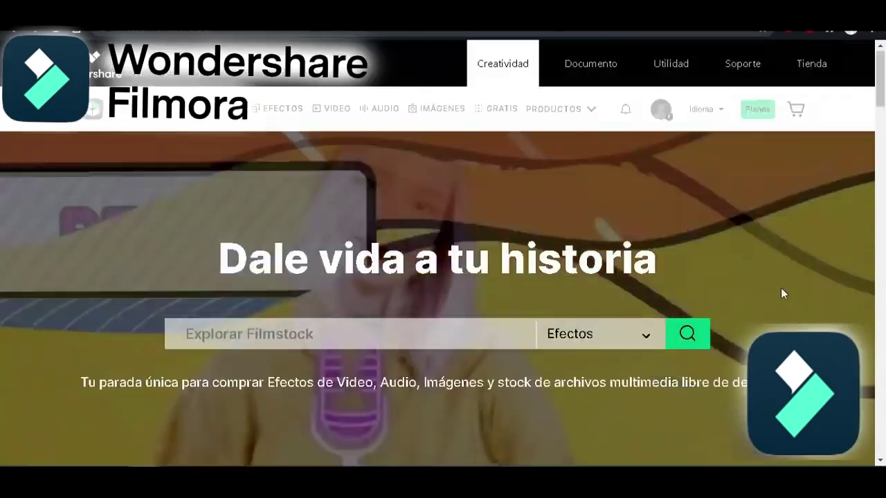
Step: Search the Filmstock effects for "acción"
{"action": "left_click", "coordinate": [419, 332]}
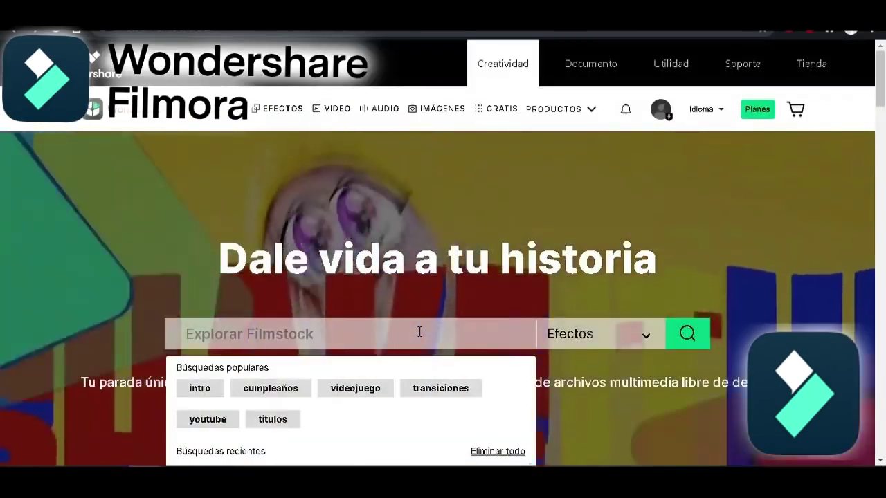
{"action": "type", "text": "a"}
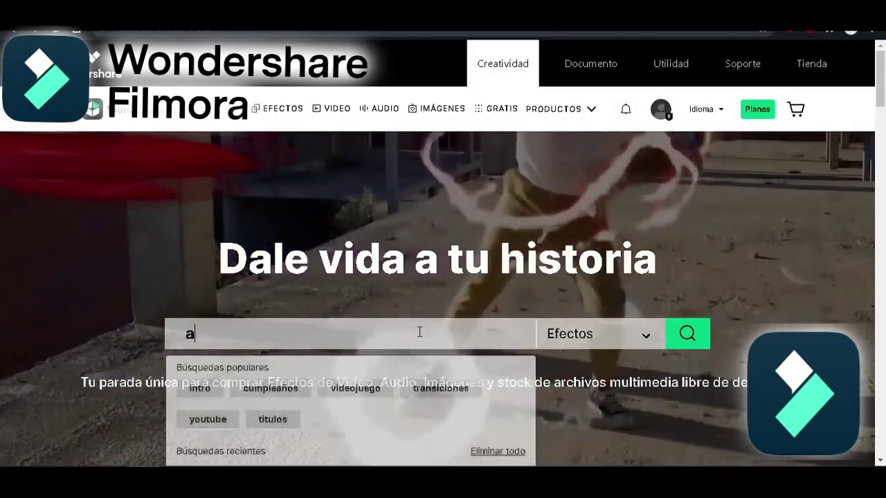
{"action": "type", "text": "ccion"}
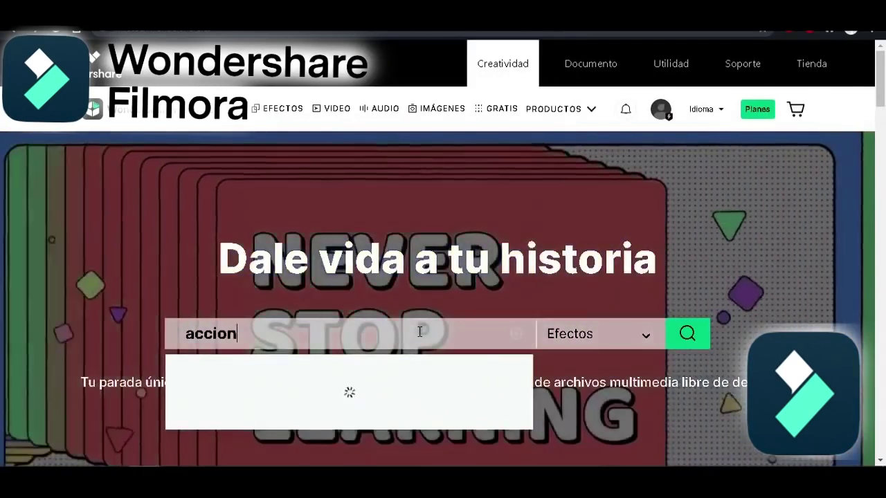
{"action": "left_click", "coordinate": [247, 184]}
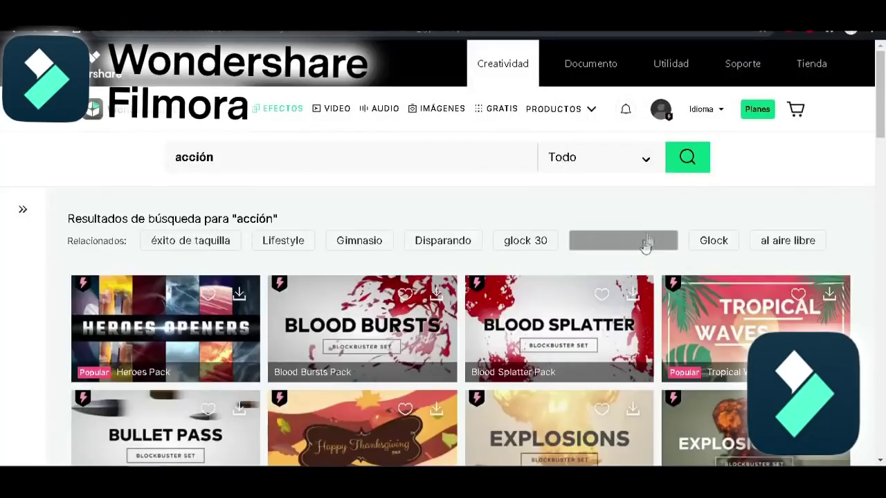
Step: Download the 15-element Filmora Effects template with smoke, explosions and fire for action films
{"action": "scroll", "coordinate": [657, 236], "scroll_direction": "down", "scroll_amount": 3}
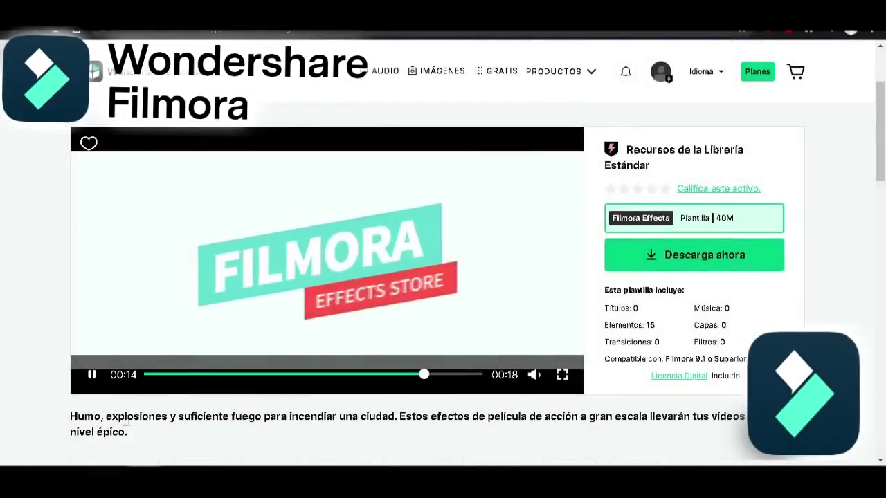
{"action": "left_click", "coordinate": [688, 256]}
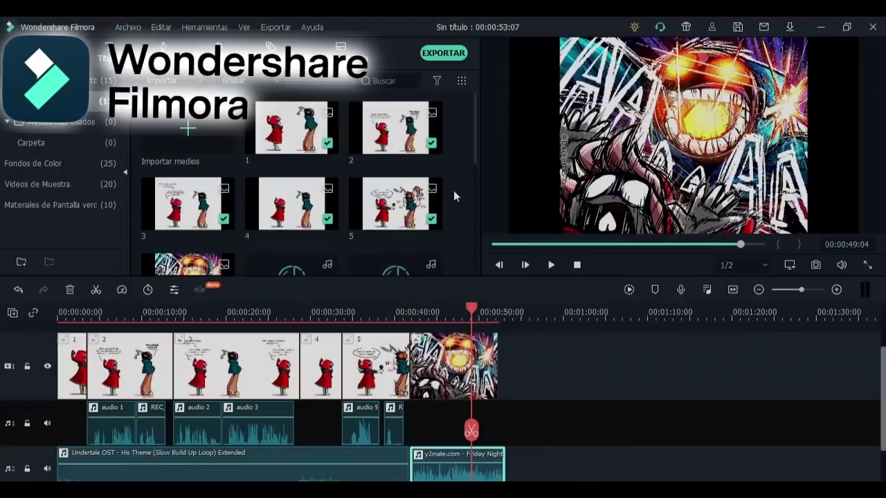
Step: Switch to Filmora and look through its media, effects and split-screen libraries
{"action": "scroll", "coordinate": [454, 191], "scroll_direction": "down", "scroll_amount": 3}
{"action": "scroll", "coordinate": [453, 190], "scroll_direction": "up", "scroll_amount": 3}
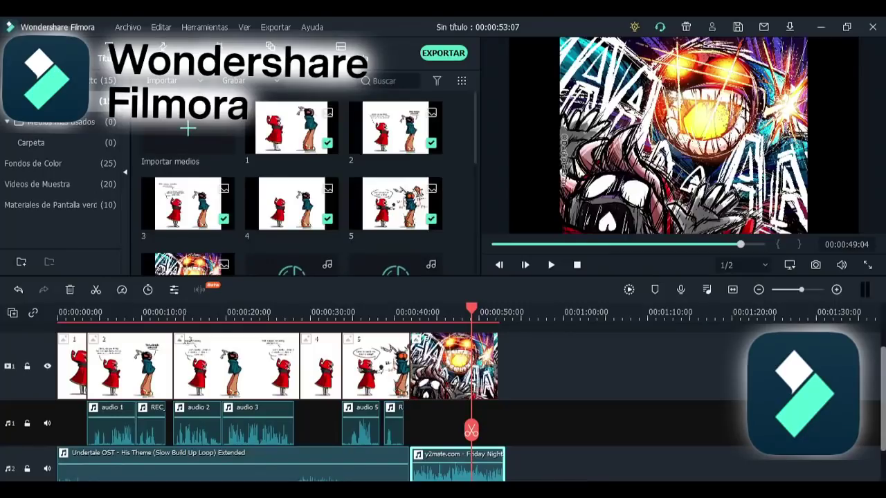
{"action": "left_click", "coordinate": [219, 46]}
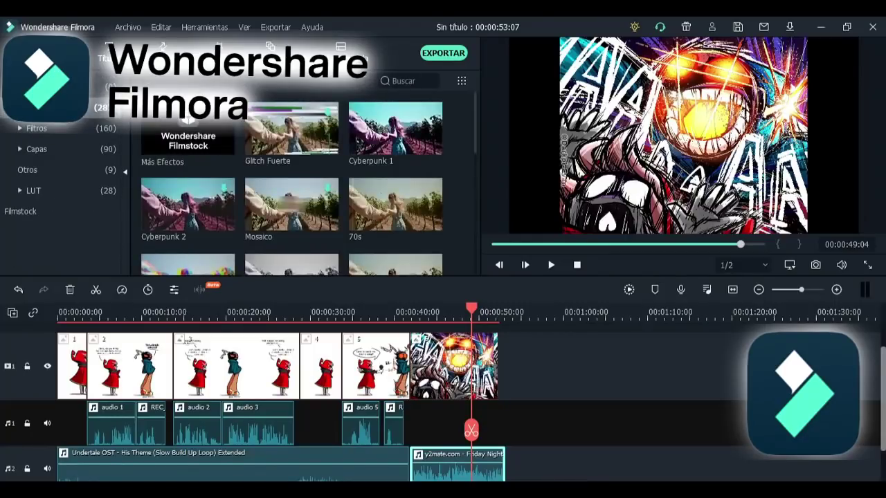
{"action": "left_click", "coordinate": [340, 46]}
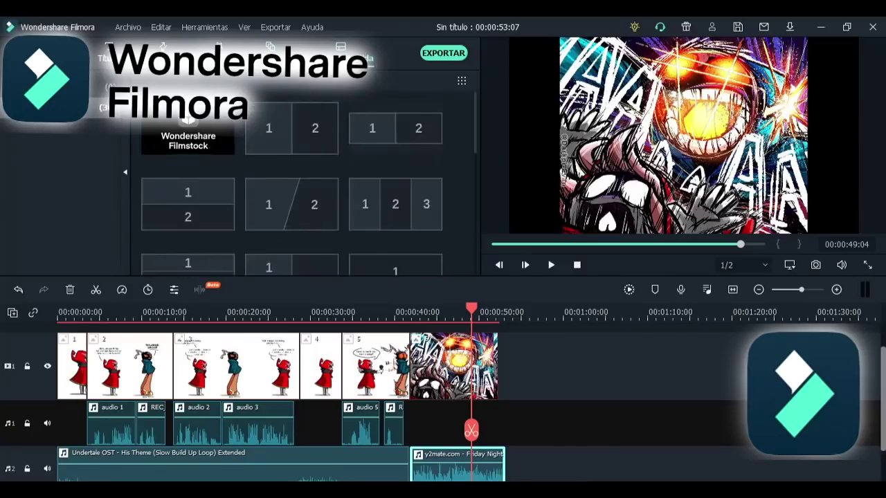
Step: Place the Large Scale - 12 element from the BlockBuster Large Scale pack on video track 2, above the start of the final image
{"action": "left_click", "coordinate": [270, 46]}
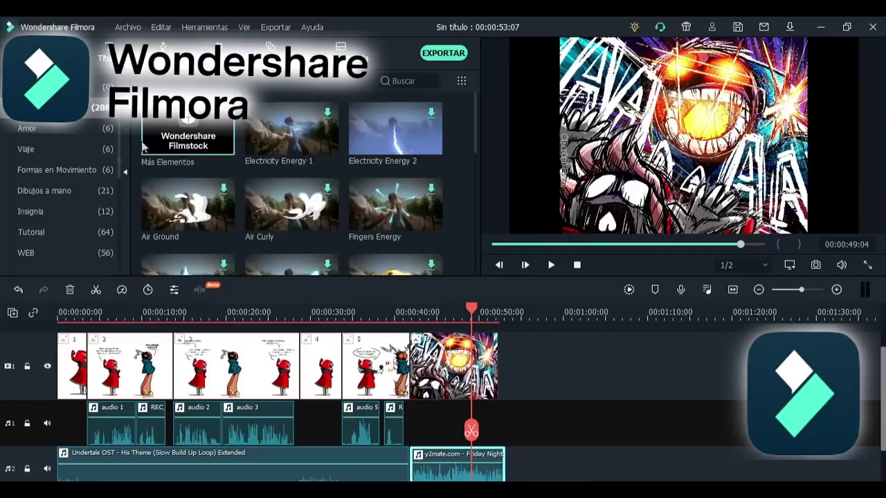
{"action": "scroll", "coordinate": [83, 175], "scroll_direction": "down", "scroll_amount": 5}
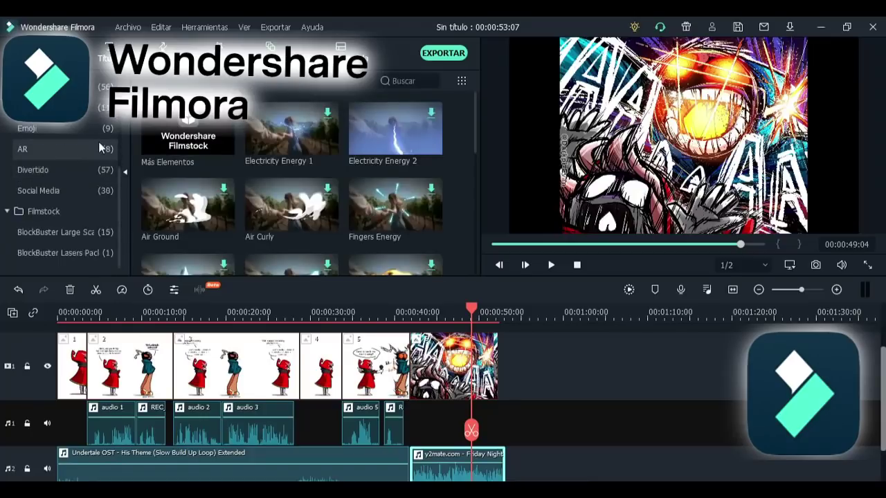
{"action": "left_click", "coordinate": [81, 233]}
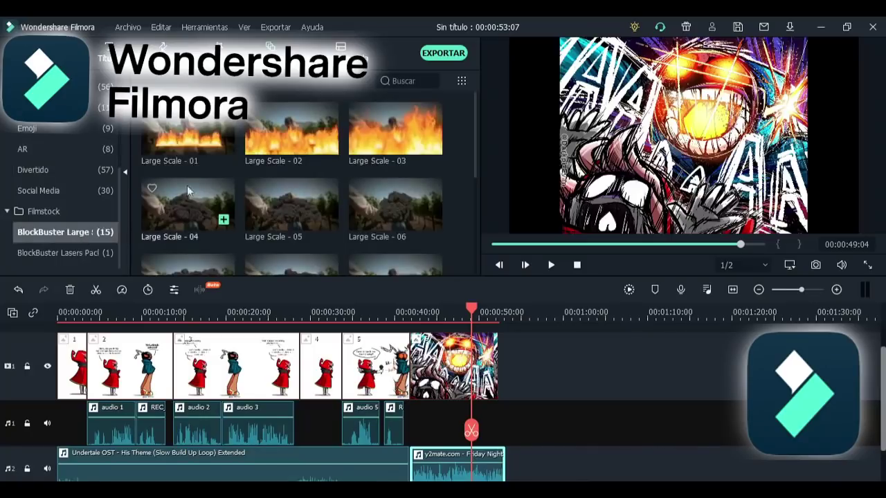
{"action": "scroll", "coordinate": [219, 182], "scroll_direction": "down", "scroll_amount": 3}
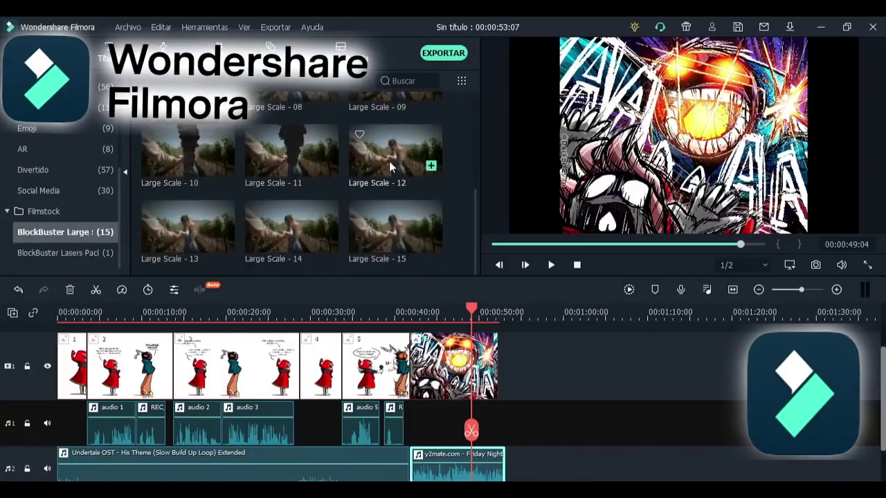
{"action": "left_click", "coordinate": [400, 171]}
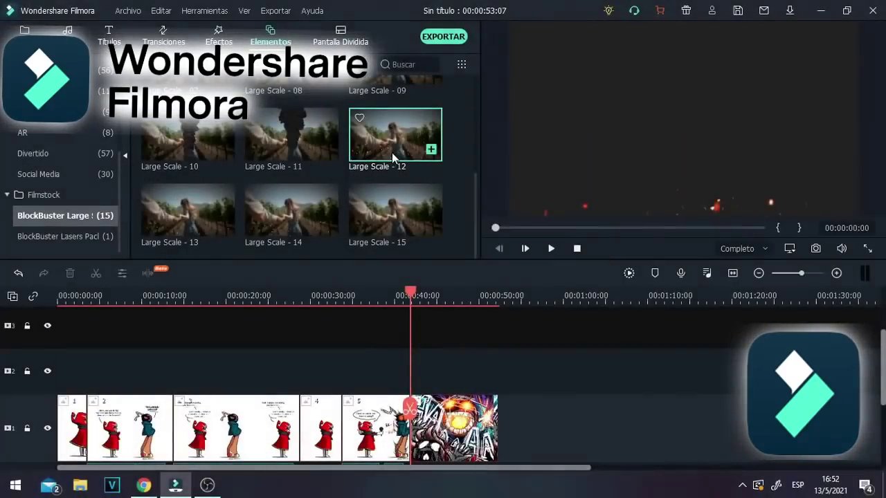
{"action": "left_click_drag", "start_coordinate": [415, 228], "coordinate": [429, 376]}
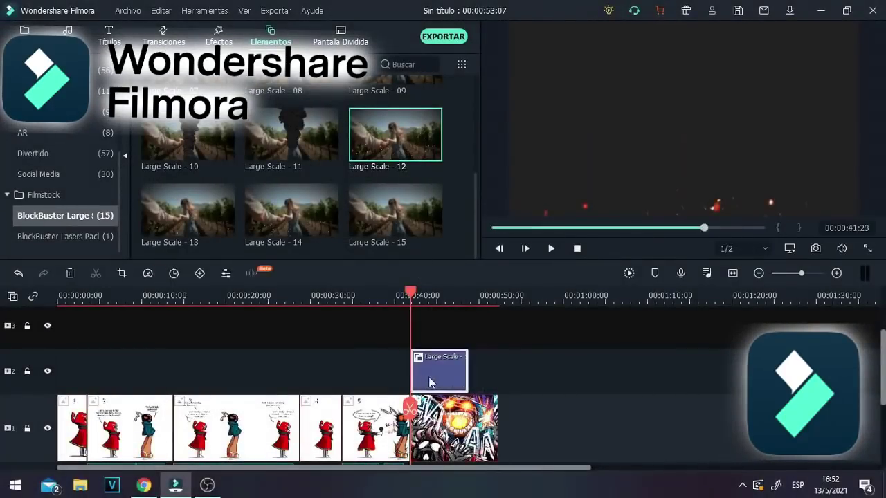
Step: Play back the final image with its overlay element and set the preview quality to Completo
{"action": "left_click", "coordinate": [552, 250]}
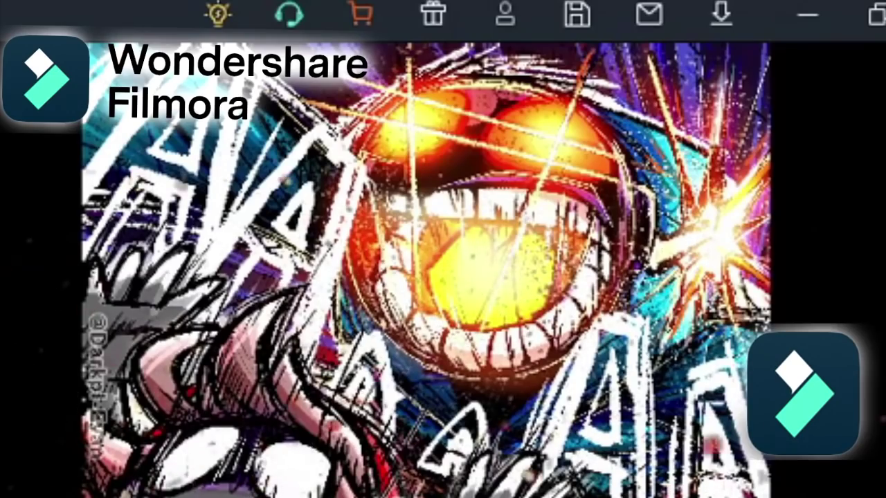
{"action": "left_click", "coordinate": [640, 427]}
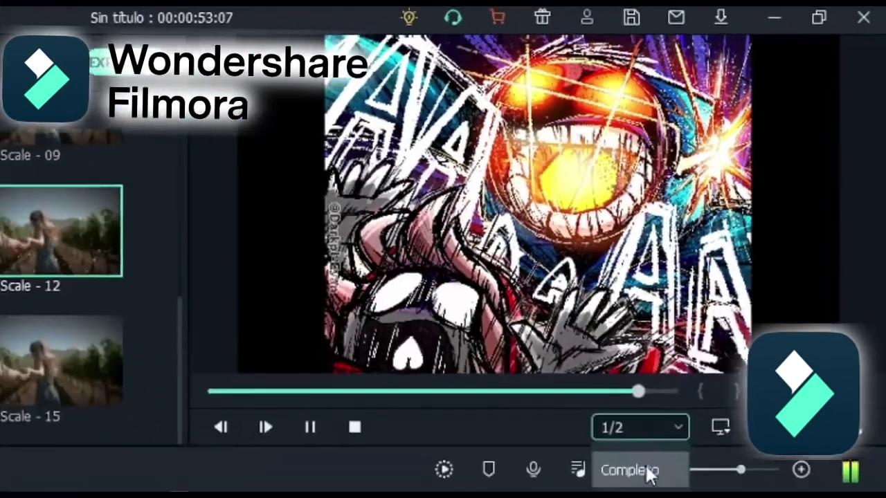
{"action": "left_click", "coordinate": [647, 470]}
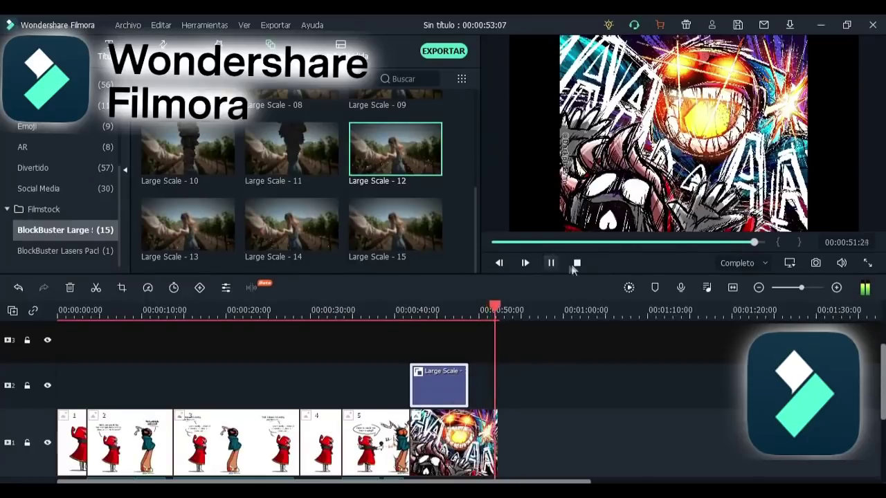
{"action": "left_click", "coordinate": [575, 264]}
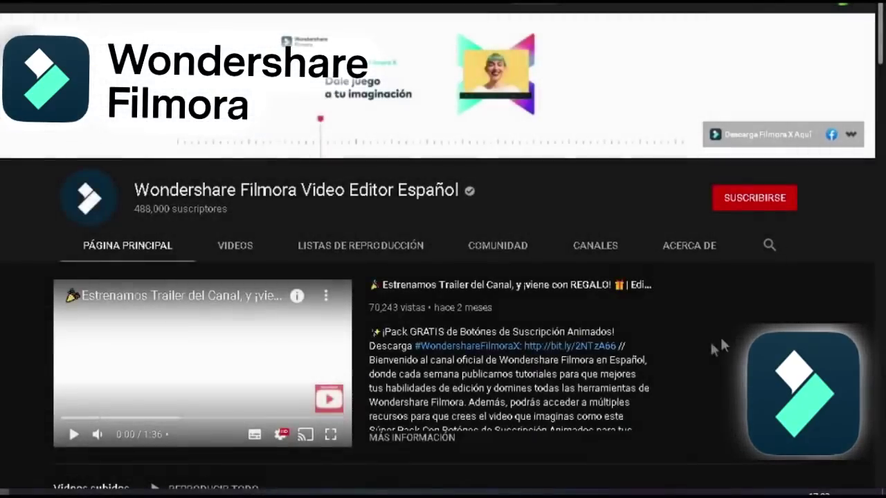
Step: Browse the home page of the Wondershare Filmora Video Editor Español YouTube channel for editing tutorials
{"action": "scroll", "coordinate": [722, 338], "scroll_direction": "down", "scroll_amount": 3}
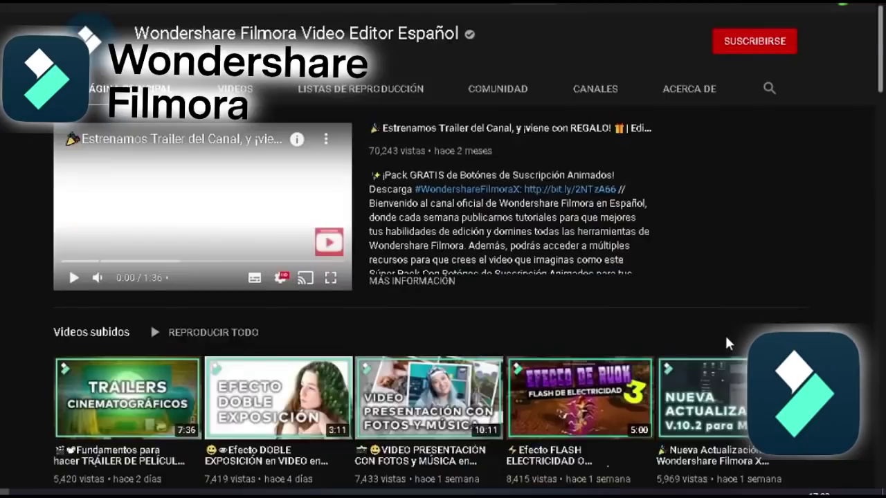
{"action": "scroll", "coordinate": [582, 197], "scroll_direction": "up", "scroll_amount": 3}
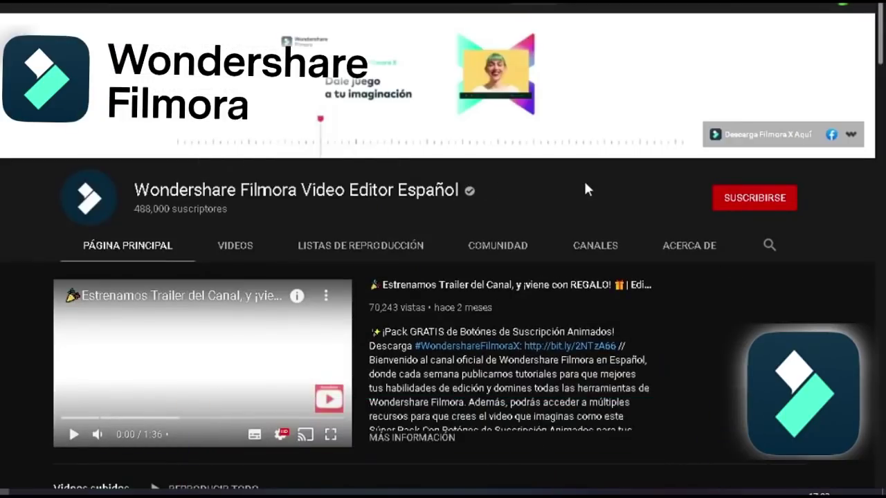
{"action": "scroll", "coordinate": [585, 188], "scroll_direction": "down", "scroll_amount": 6}
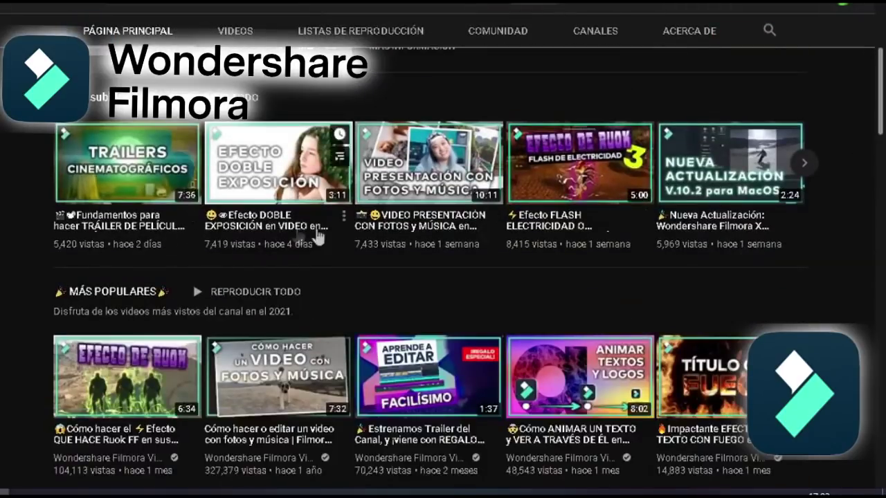
{"action": "scroll", "coordinate": [618, 231], "scroll_direction": "down", "scroll_amount": 5}
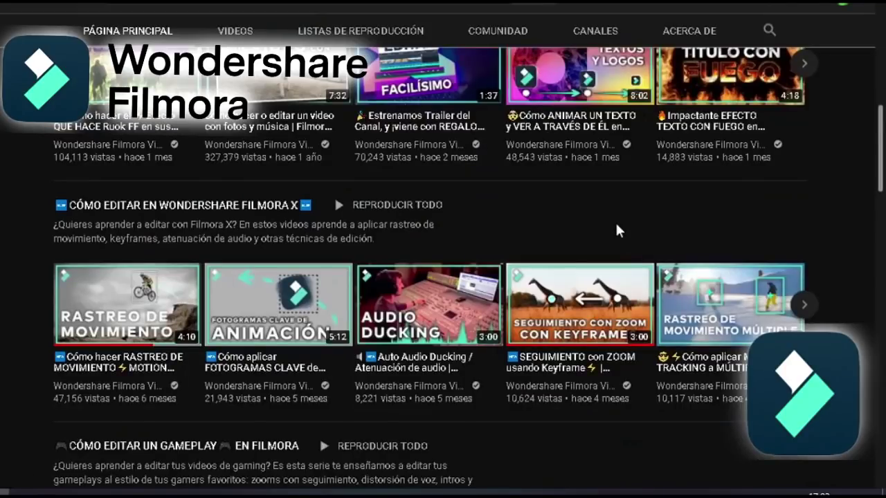
{"action": "scroll", "coordinate": [618, 232], "scroll_direction": "down", "scroll_amount": 1}
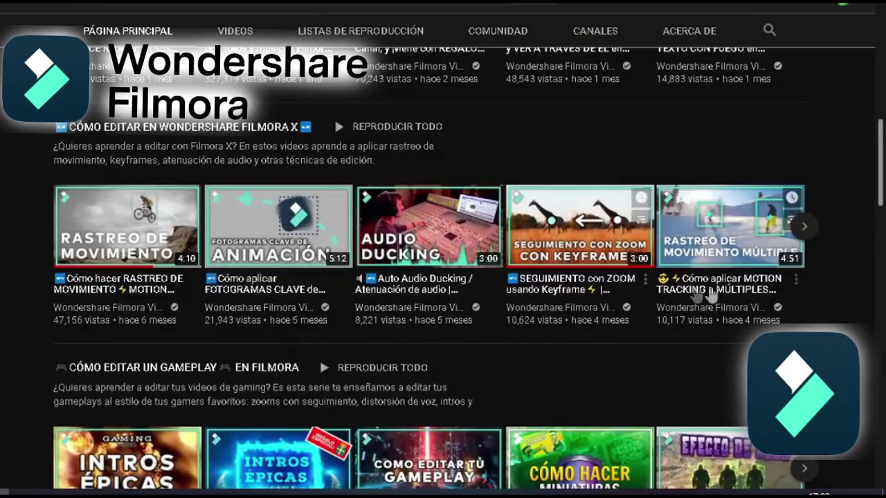
{"action": "scroll", "coordinate": [794, 283], "scroll_direction": "down", "scroll_amount": 3}
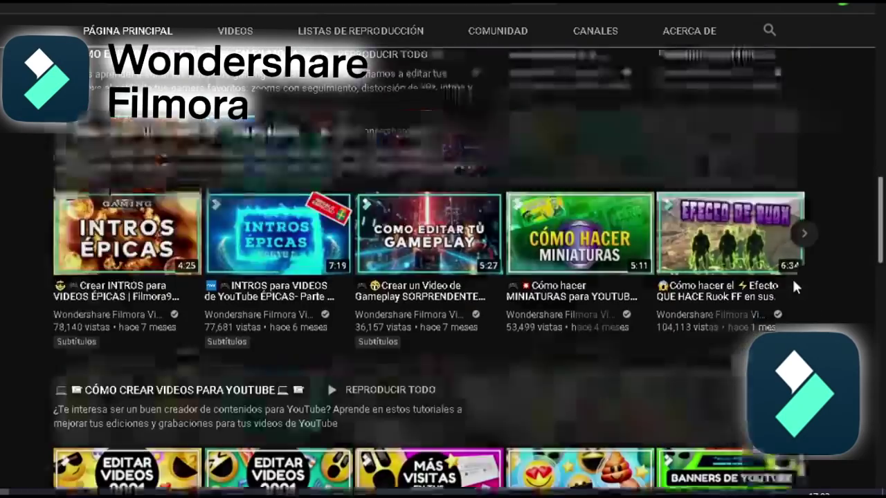
{"action": "scroll", "coordinate": [792, 277], "scroll_direction": "up", "scroll_amount": 8}
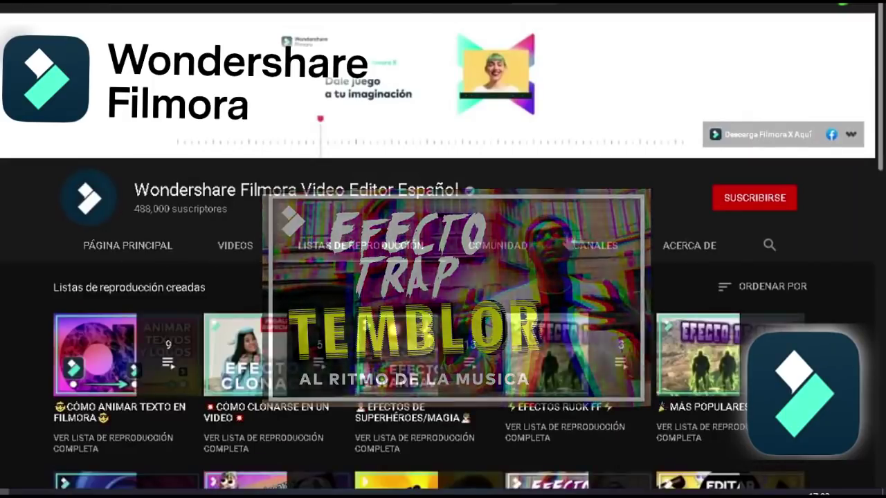
Step: Look through the playlists of the Wondershare Filmora Video Editor Español channel
{"action": "scroll", "coordinate": [580, 235], "scroll_direction": "down", "scroll_amount": 2}
{"action": "scroll", "coordinate": [580, 236], "scroll_direction": "down", "scroll_amount": 2}
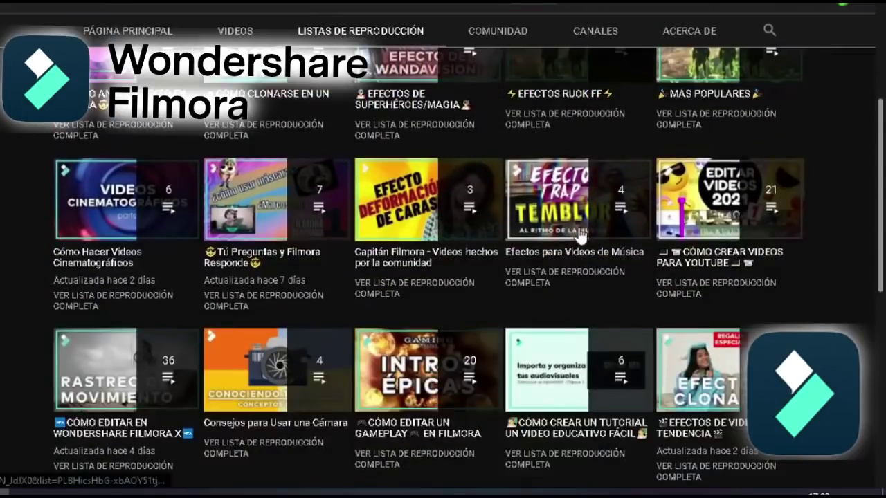
{"action": "scroll", "coordinate": [789, 223], "scroll_direction": "down", "scroll_amount": 1}
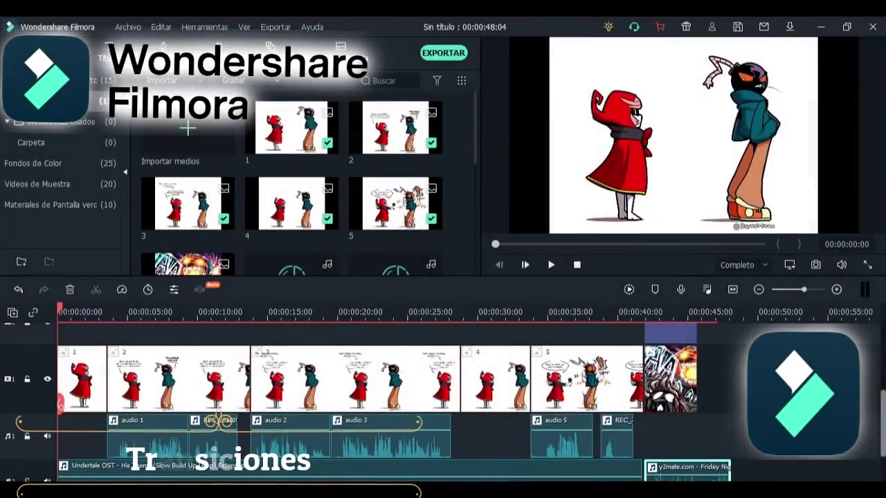
Step: Add the Desenfocado Carrete 2 transition between images 1 and 2 in Filmora and preview it
{"action": "scroll", "coordinate": [62, 129], "scroll_direction": "down", "scroll_amount": 3}
{"action": "scroll", "coordinate": [94, 180], "scroll_direction": "up", "scroll_amount": 2}
{"action": "scroll", "coordinate": [277, 193], "scroll_direction": "down", "scroll_amount": 3}
{"action": "scroll", "coordinate": [277, 194], "scroll_direction": "up", "scroll_amount": 3}
{"action": "scroll", "coordinate": [255, 201], "scroll_direction": "down", "scroll_amount": 2}
{"action": "scroll", "coordinate": [255, 199], "scroll_direction": "down", "scroll_amount": 4}
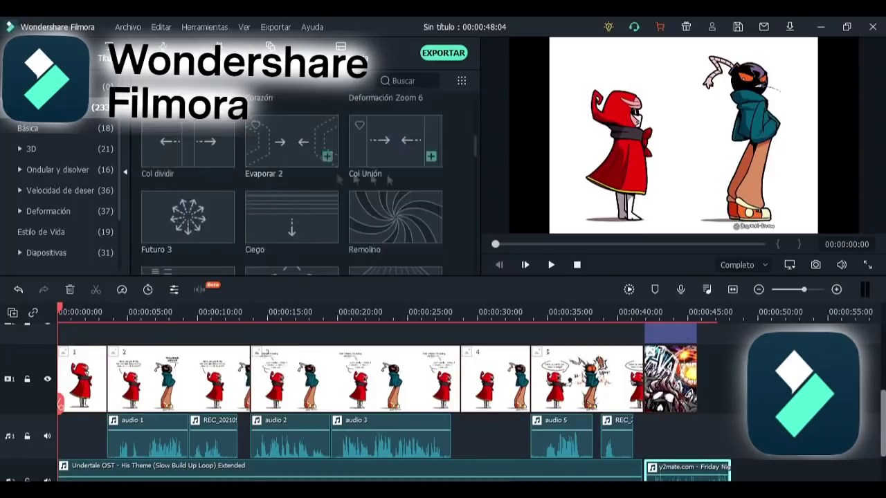
{"action": "left_click_drag", "start_coordinate": [188, 186], "coordinate": [101, 384]}
{"action": "key", "text": "space"}
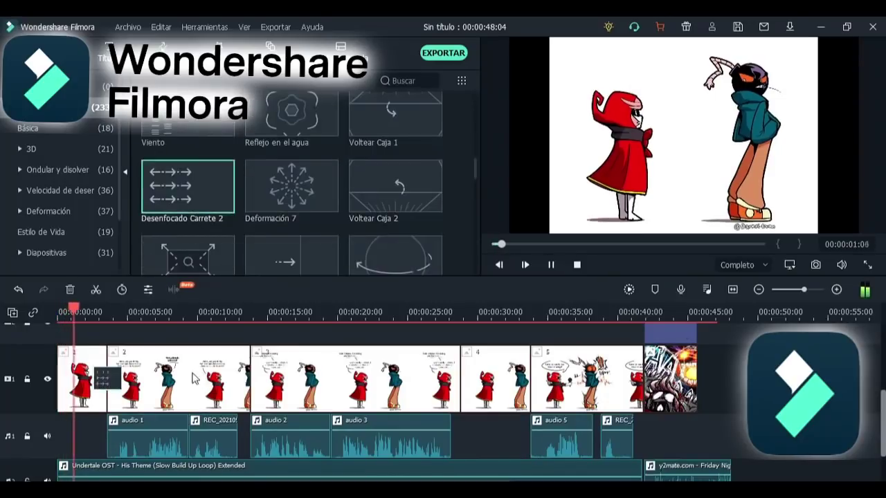
{"action": "key", "text": "space"}
Step: Try the Evaporar 1 transition between images 2 and 3
{"action": "scroll", "coordinate": [310, 216], "scroll_direction": "down", "scroll_amount": 2}
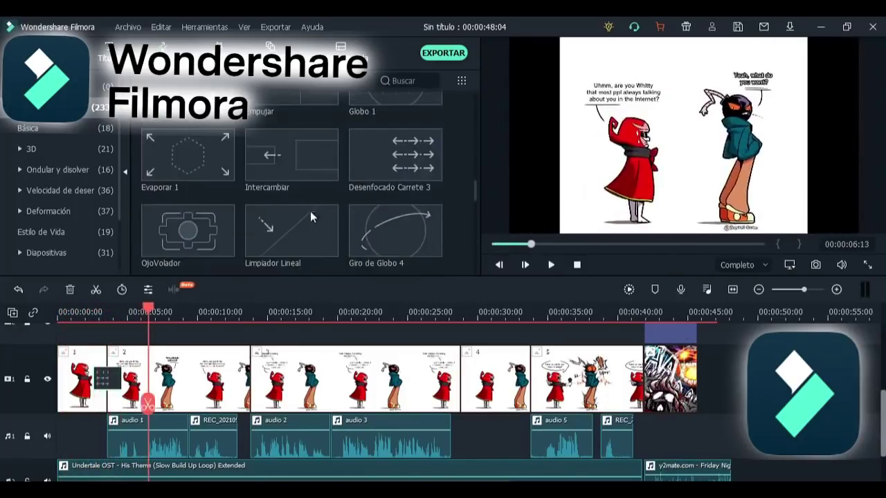
{"action": "left_click_drag", "start_coordinate": [200, 169], "coordinate": [236, 377]}
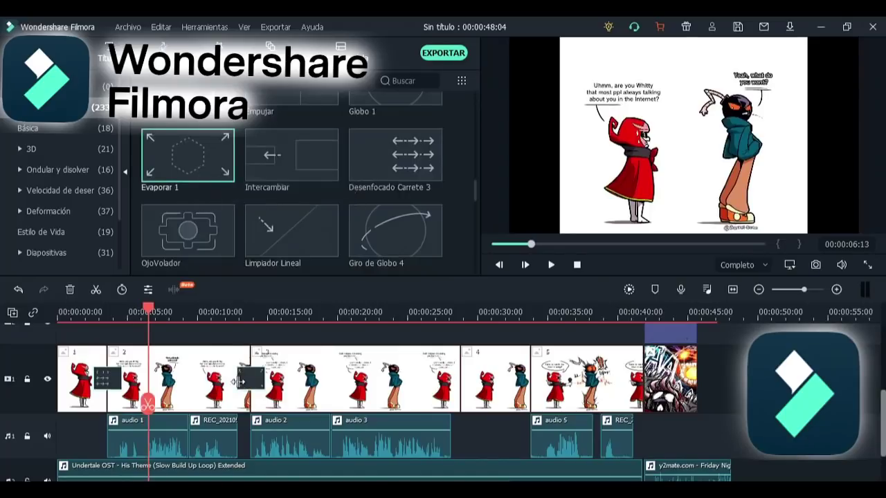
{"action": "left_click_drag", "start_coordinate": [149, 401], "coordinate": [253, 408]}
Step: Place the Limpiador Lineal transition between images 2 and 3 and Desenfocado Carrete 3 between images 3 and 4
{"action": "left_click_drag", "start_coordinate": [291, 230], "coordinate": [246, 380]}
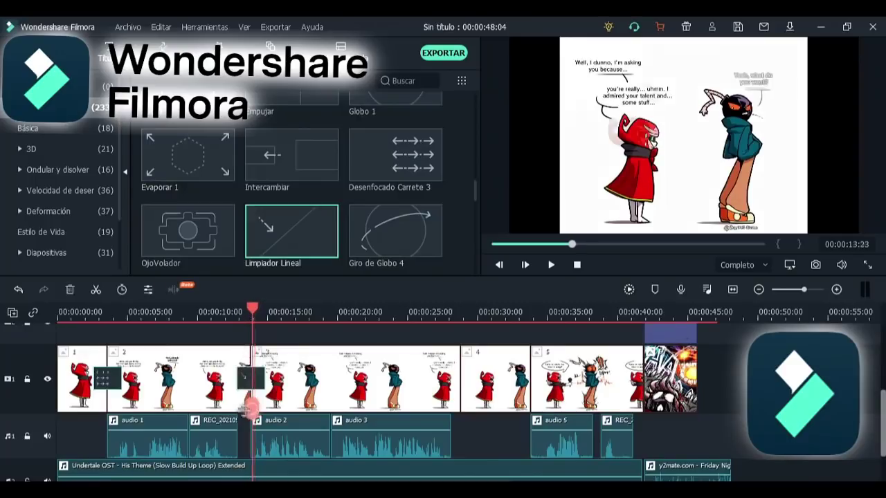
{"action": "left_click_drag", "start_coordinate": [395, 158], "coordinate": [421, 337]}
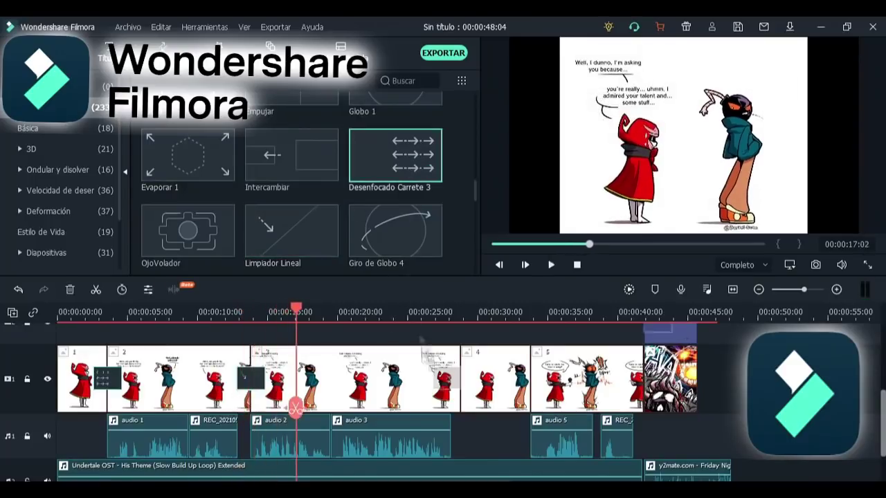
{"action": "key", "text": "space"}
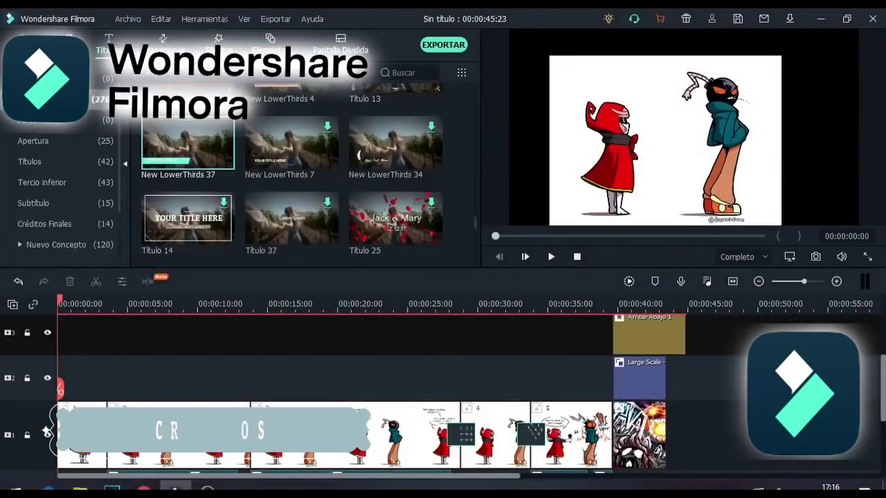
Step: Browse the title templates and place New LowerThirds 37 at the start of video track 2, above image 1
{"action": "scroll", "coordinate": [398, 142], "scroll_direction": "up", "scroll_amount": 15}
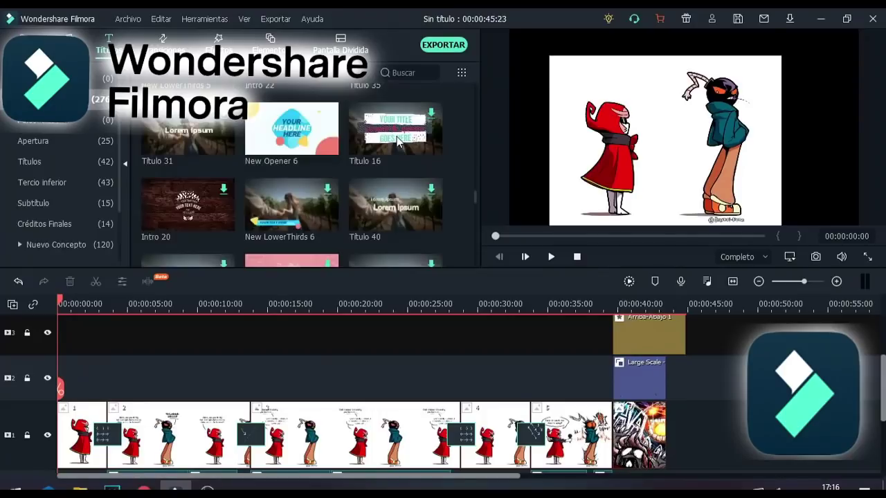
{"action": "scroll", "coordinate": [407, 142], "scroll_direction": "up", "scroll_amount": 10}
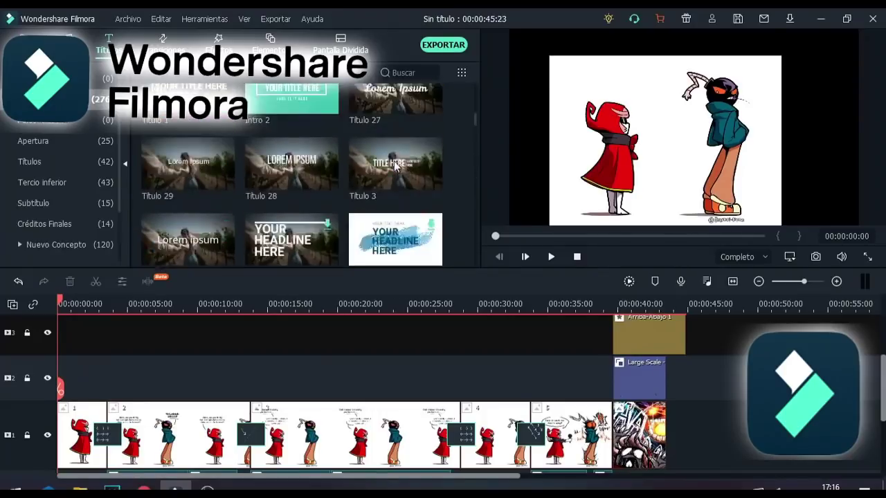
{"action": "scroll", "coordinate": [395, 163], "scroll_direction": "up", "scroll_amount": 2}
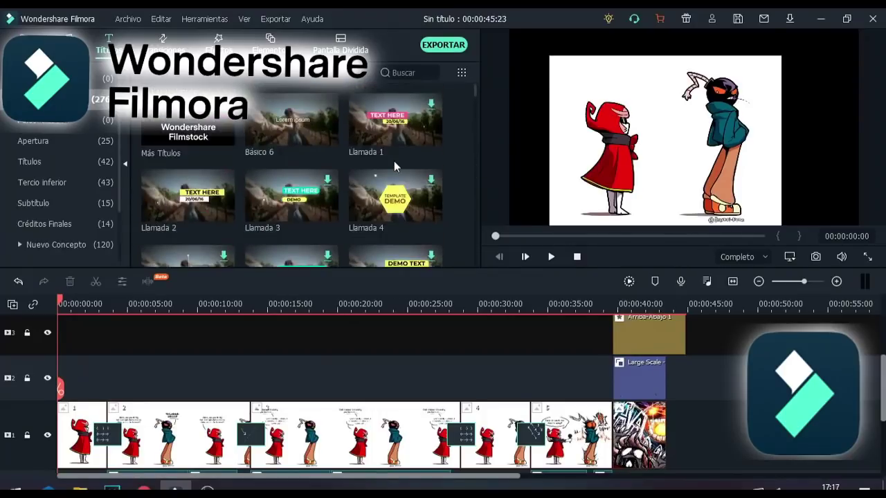
{"action": "scroll", "coordinate": [395, 164], "scroll_direction": "down", "scroll_amount": 10}
{"action": "scroll", "coordinate": [394, 166], "scroll_direction": "down", "scroll_amount": 5}
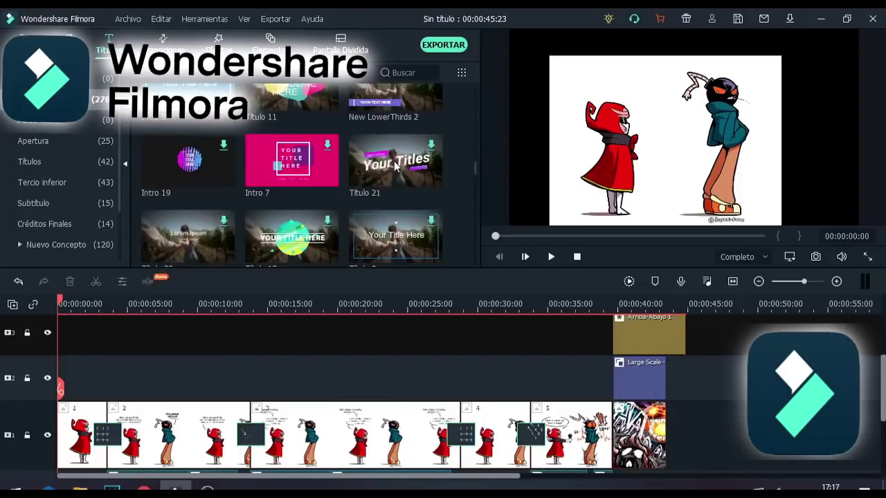
{"action": "scroll", "coordinate": [393, 163], "scroll_direction": "down", "scroll_amount": 6}
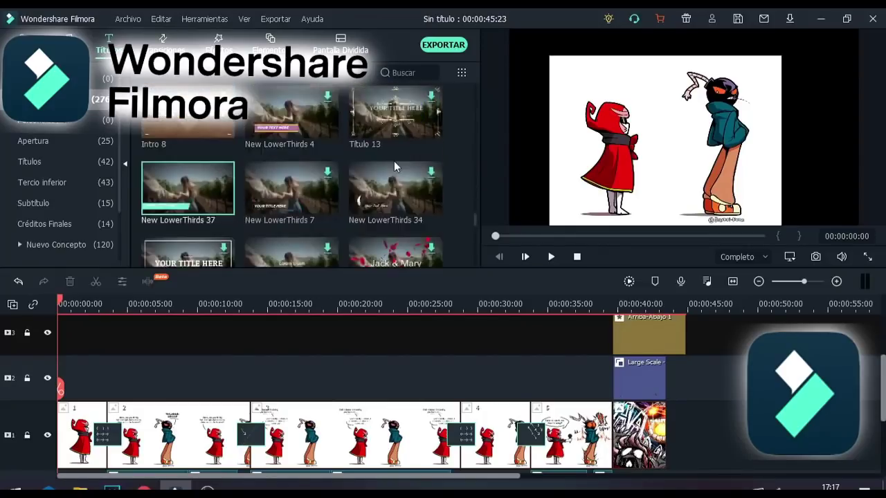
{"action": "left_click", "coordinate": [199, 183]}
{"action": "scroll", "coordinate": [199, 184], "scroll_direction": "up", "scroll_amount": 3}
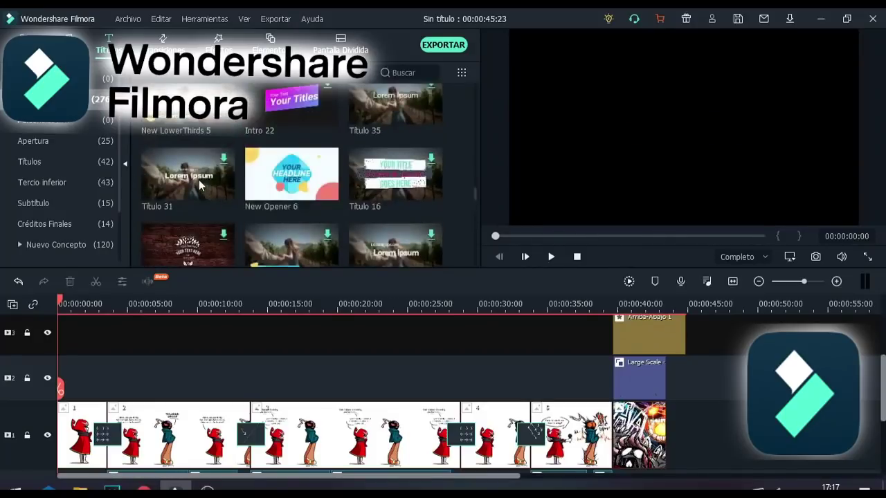
{"action": "scroll", "coordinate": [199, 184], "scroll_direction": "down", "scroll_amount": 3}
{"action": "scroll", "coordinate": [199, 181], "scroll_direction": "down", "scroll_amount": 2}
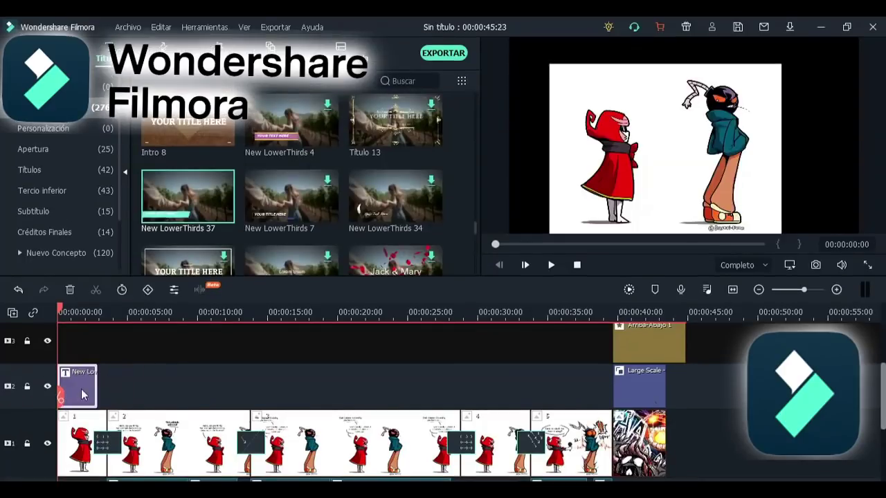
Step: Replace the lower third's text with "Artista:" and "Doblaje:" lines naming the contributors, shrink it to fit the turquoise banner, and preview it
{"action": "double_click", "coordinate": [82, 386]}
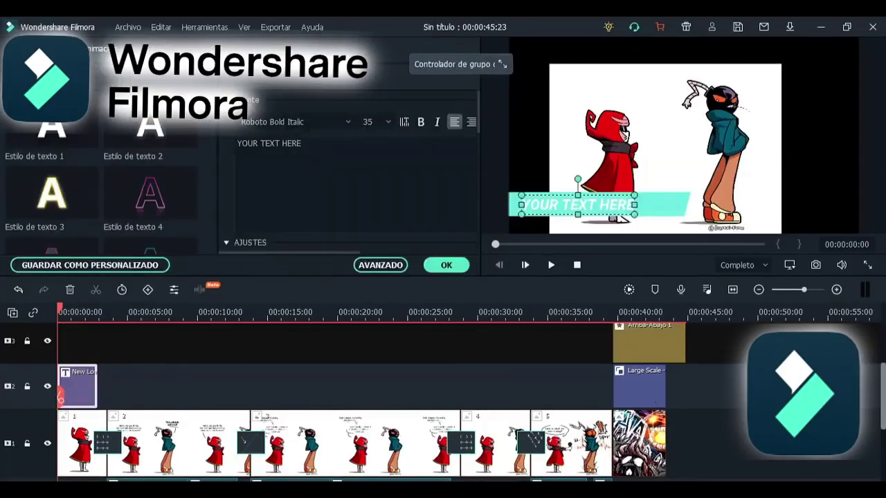
{"action": "double_click", "coordinate": [621, 208]}
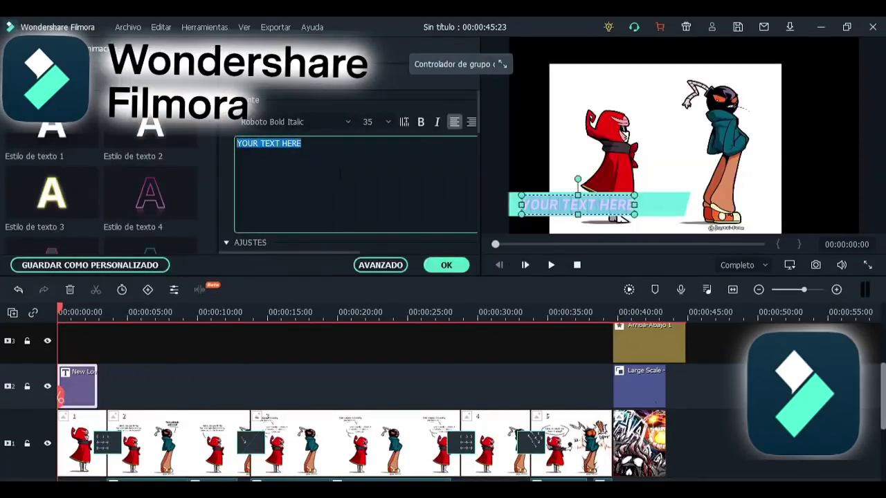
{"action": "type", "text": "Artista: darkpi-evan Doblaje: Sombra y karvi100 chan"}
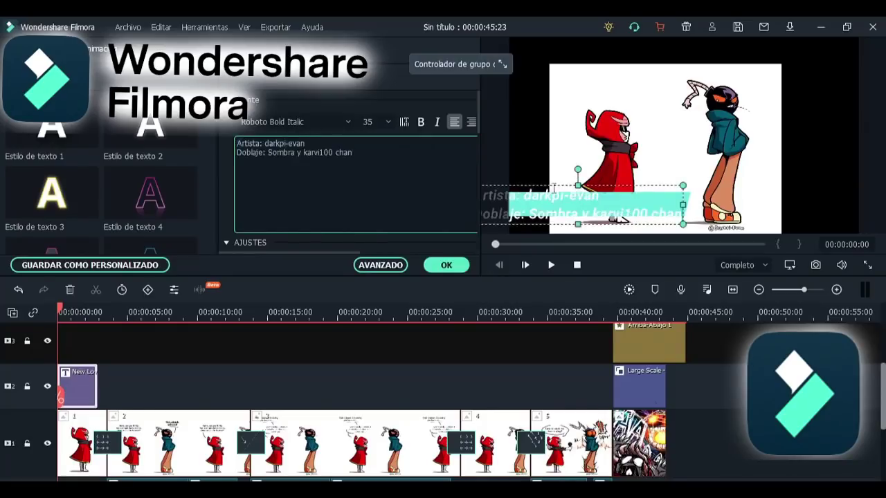
{"action": "left_click_drag", "start_coordinate": [684, 187], "coordinate": [617, 208]}
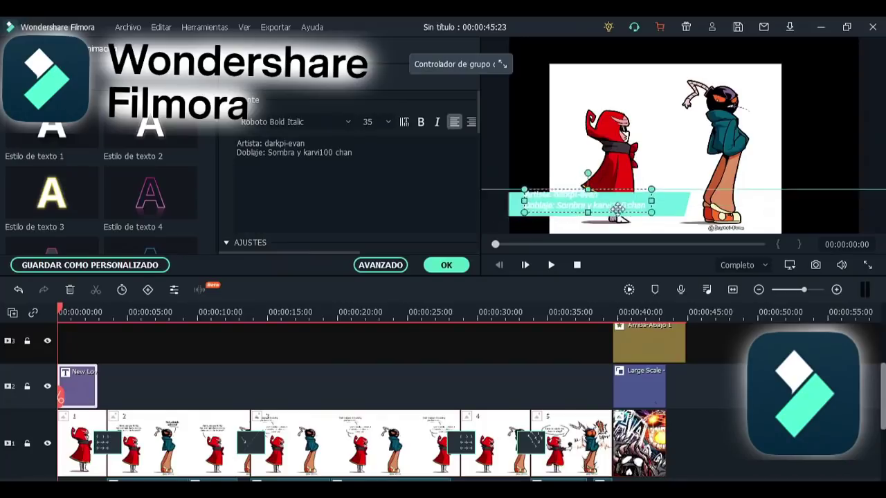
{"action": "left_click", "coordinate": [446, 265]}
{"action": "left_click", "coordinate": [551, 265]}
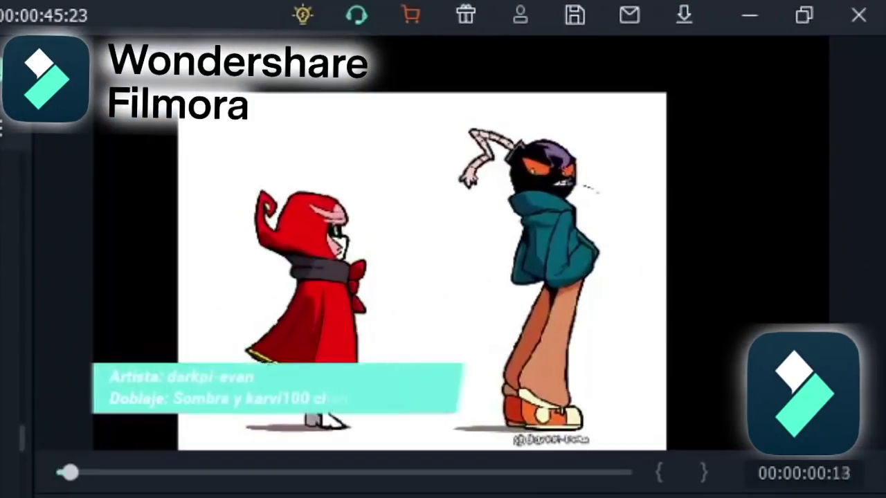